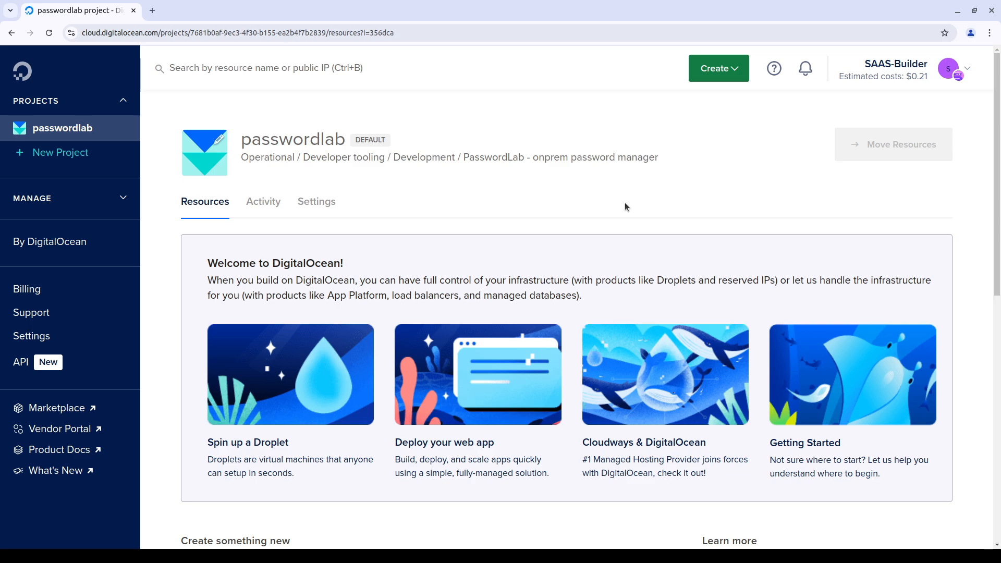
- Start a new droplet in the New York region, keeping datacenter NYC3
left_click(729, 75)
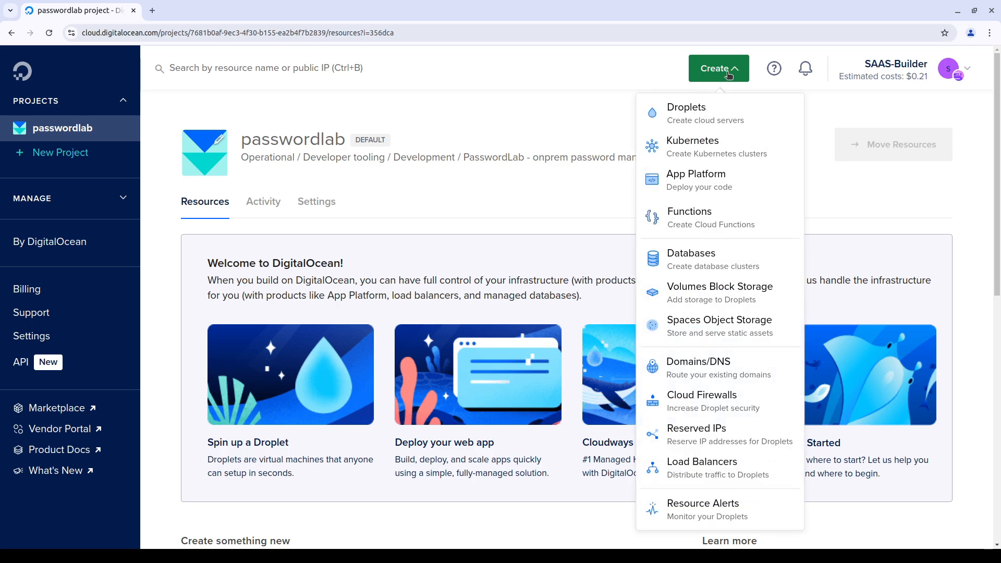
left_click(695, 107)
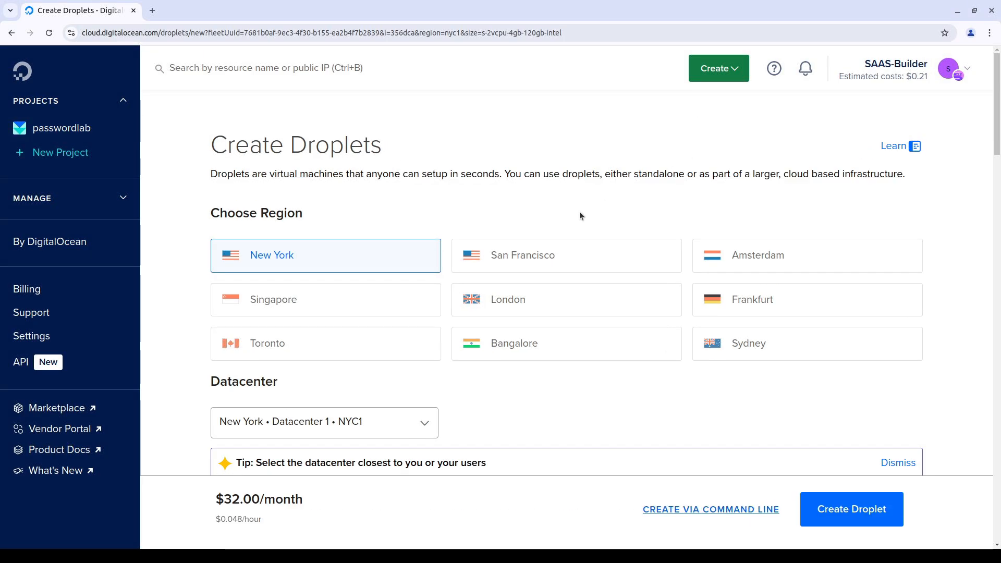
left_click(376, 259)
scroll(377, 257, "down", 2)
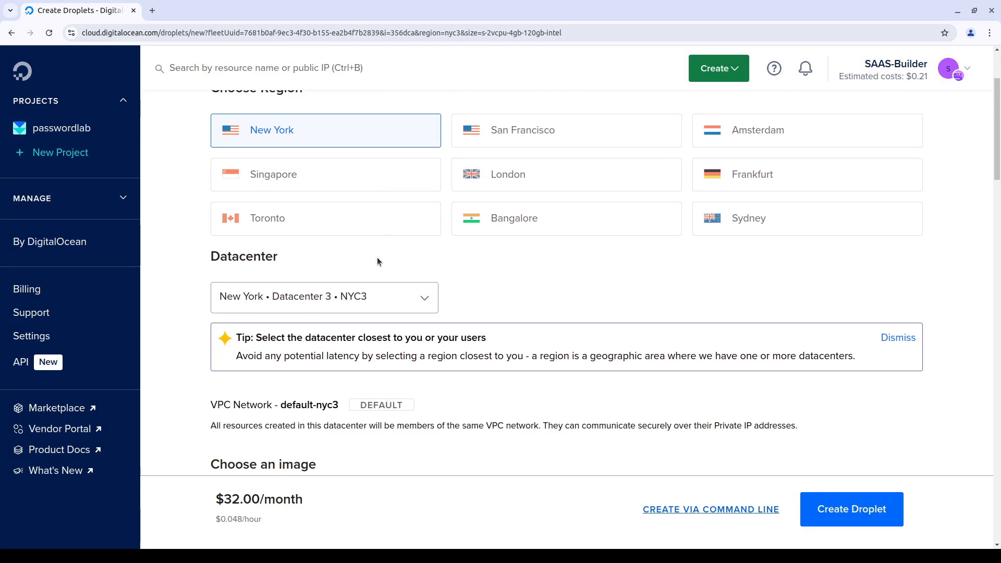
scroll(377, 261, "down", 1)
left_click(386, 241)
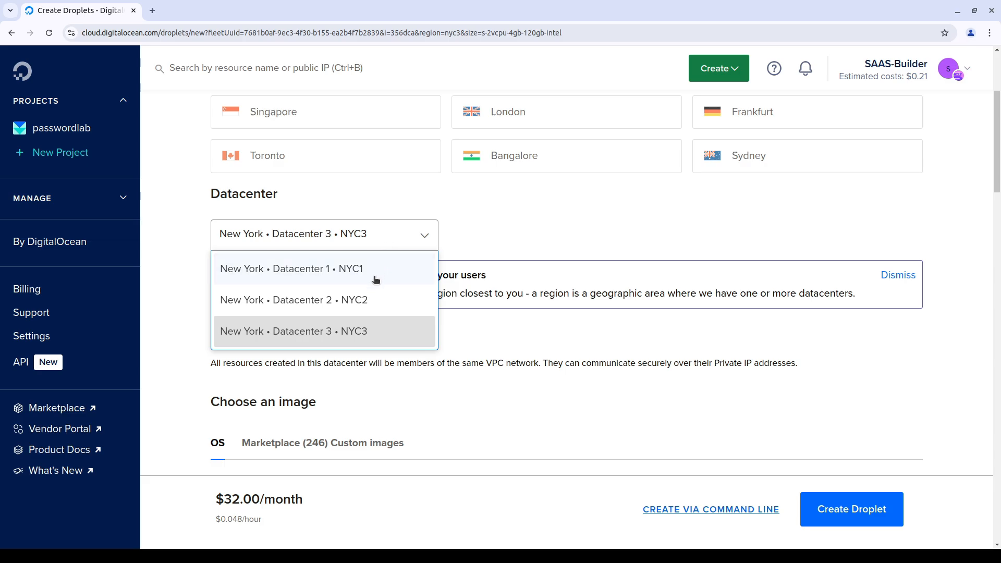
left_click(358, 334)
- Show the Marketplace images under Choose an image
scroll(380, 318, "down", 2)
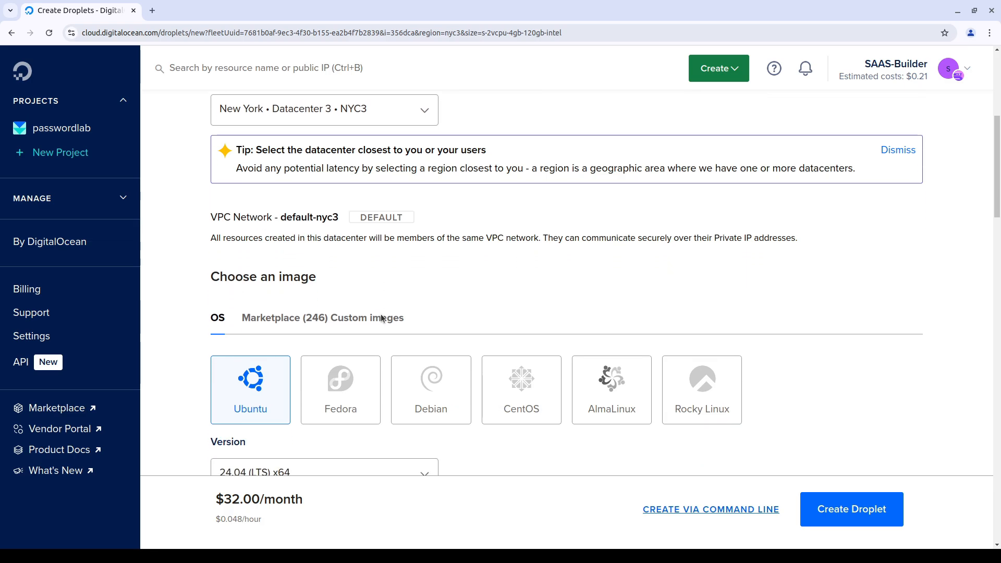
left_click(313, 317)
scroll(397, 241, "down", 3)
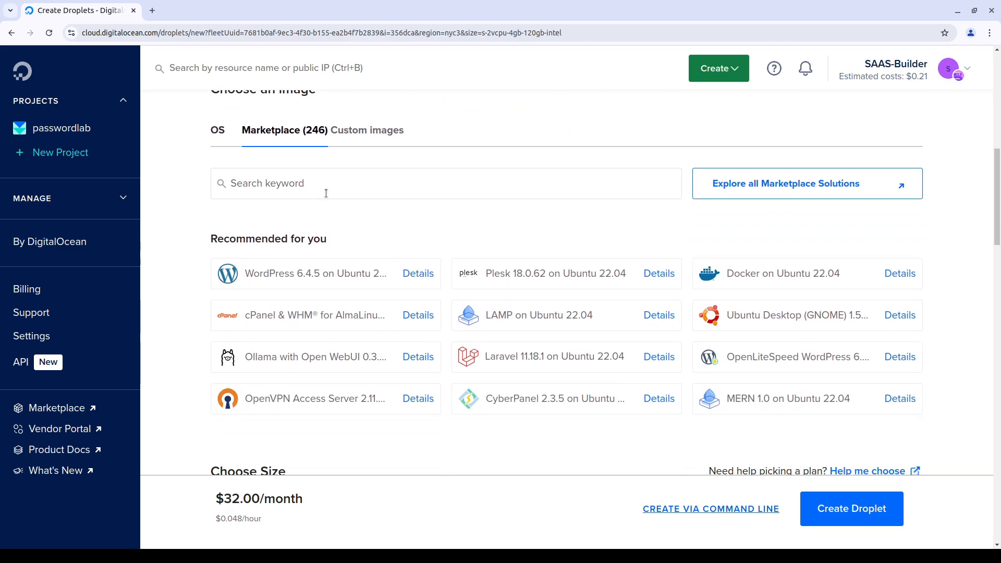
- Search the Marketplace for 'passwordlab' and select the PasswordLab image
left_click(325, 192)
type("passwordlab")
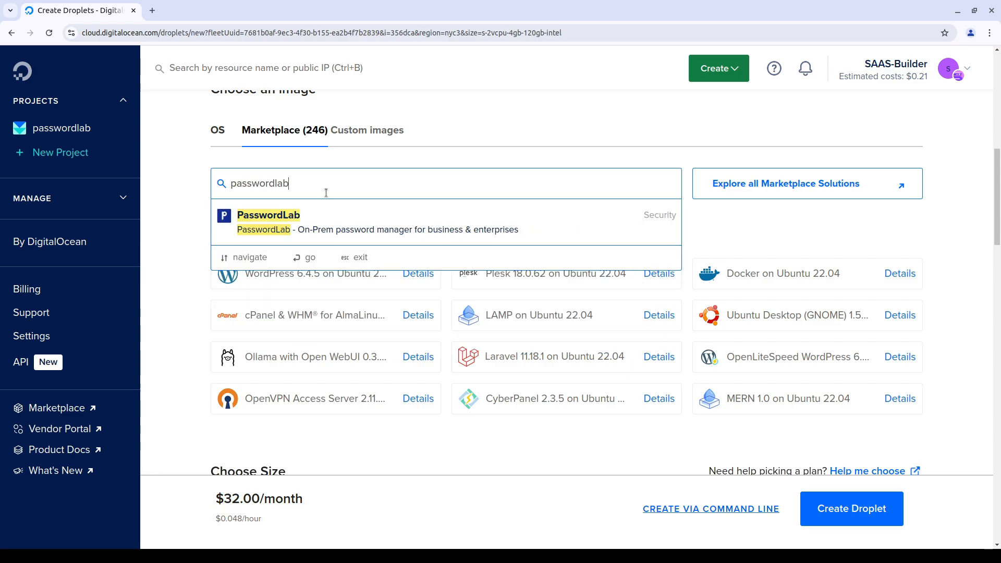
left_click(280, 218)
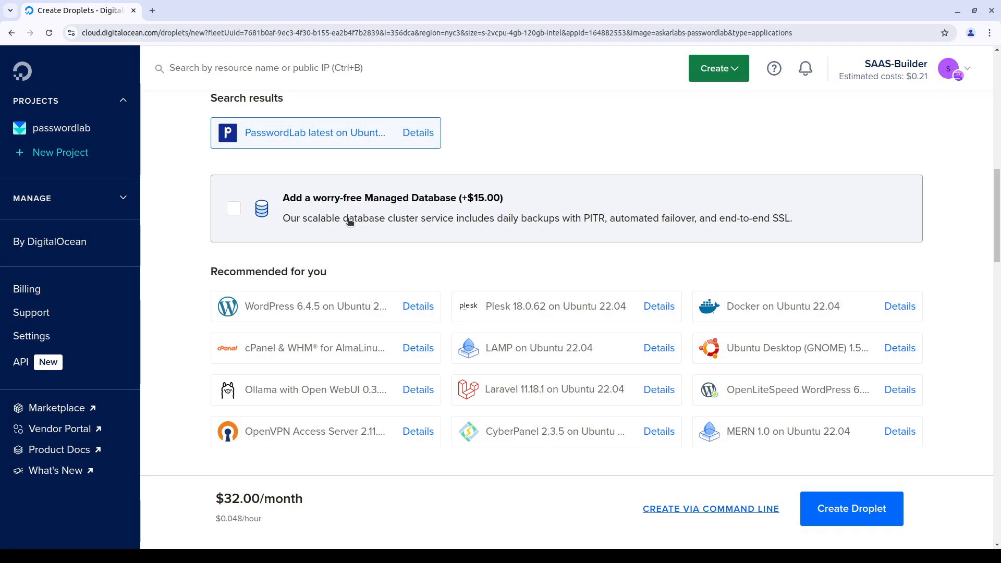
- Choose Regular CPU and the $6/month plan with 1 GB and 1 CPU
scroll(364, 246, "down", 1)
scroll(398, 214, "down", 4)
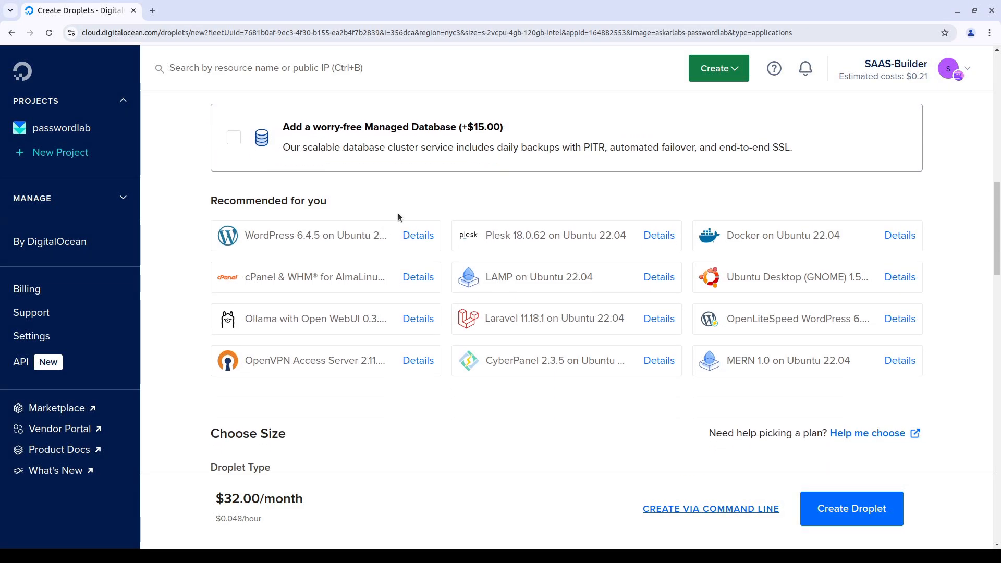
scroll(398, 213, "down", 5)
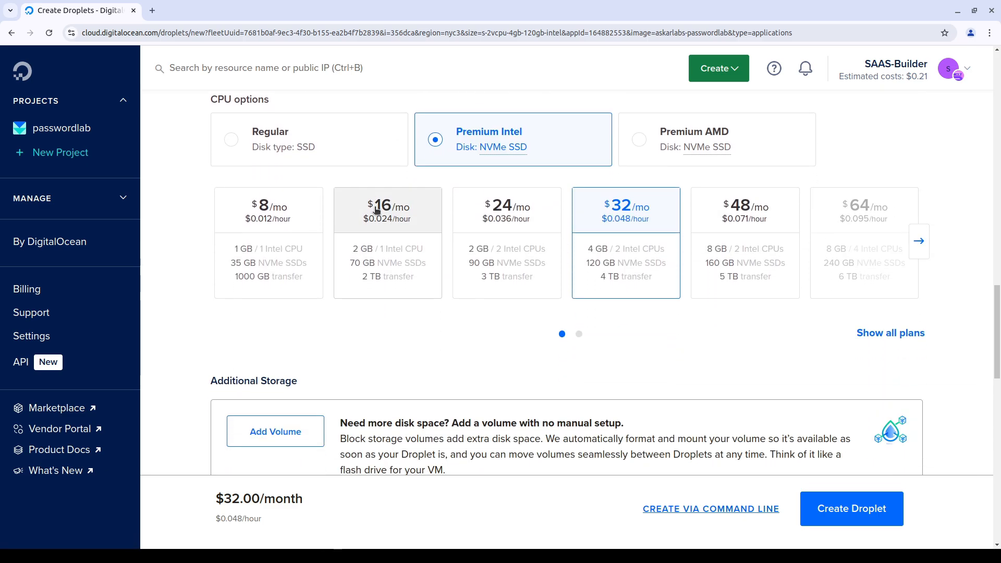
left_click(264, 139)
left_click(264, 216)
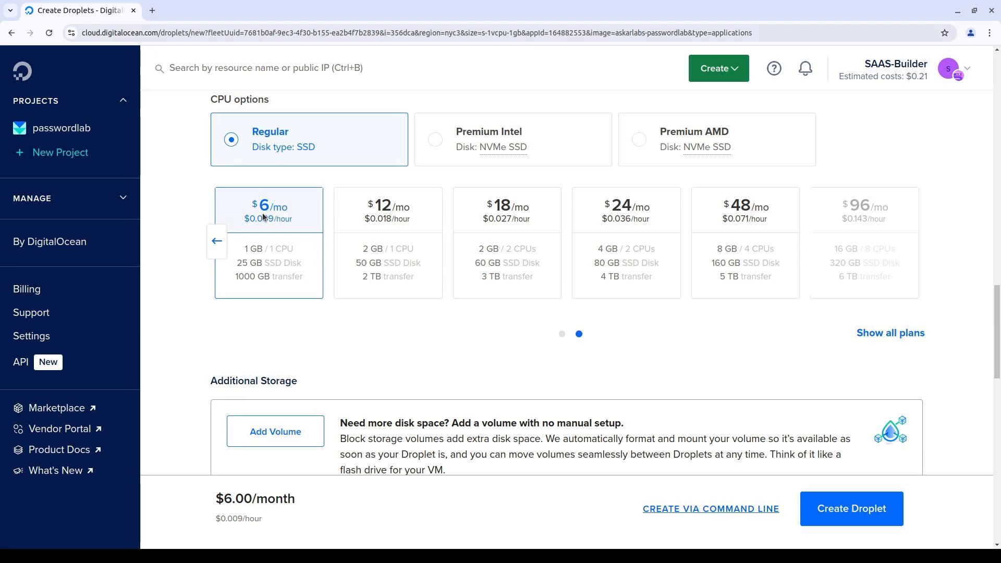
scroll(302, 252, "down", 6)
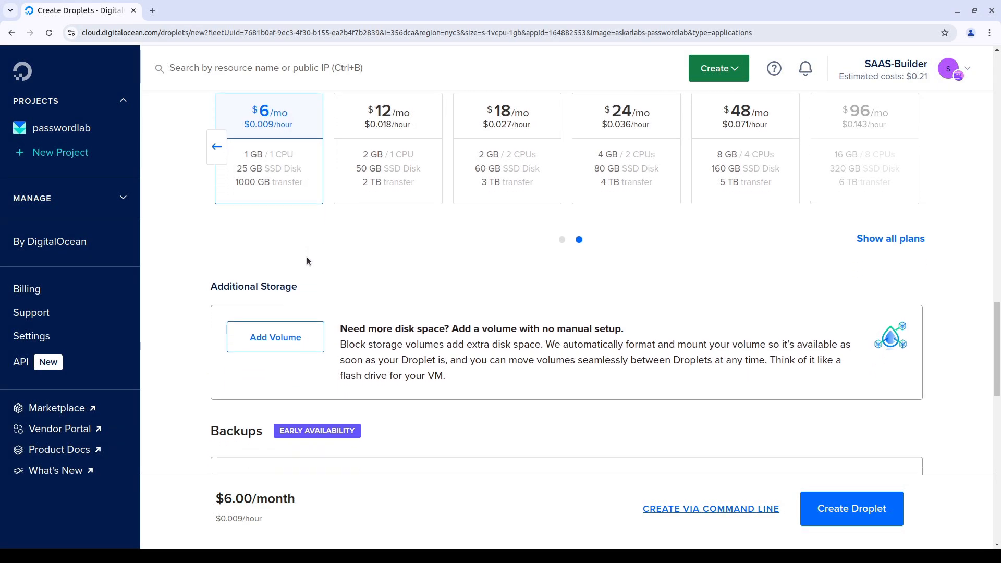
scroll(307, 255, "down", 4)
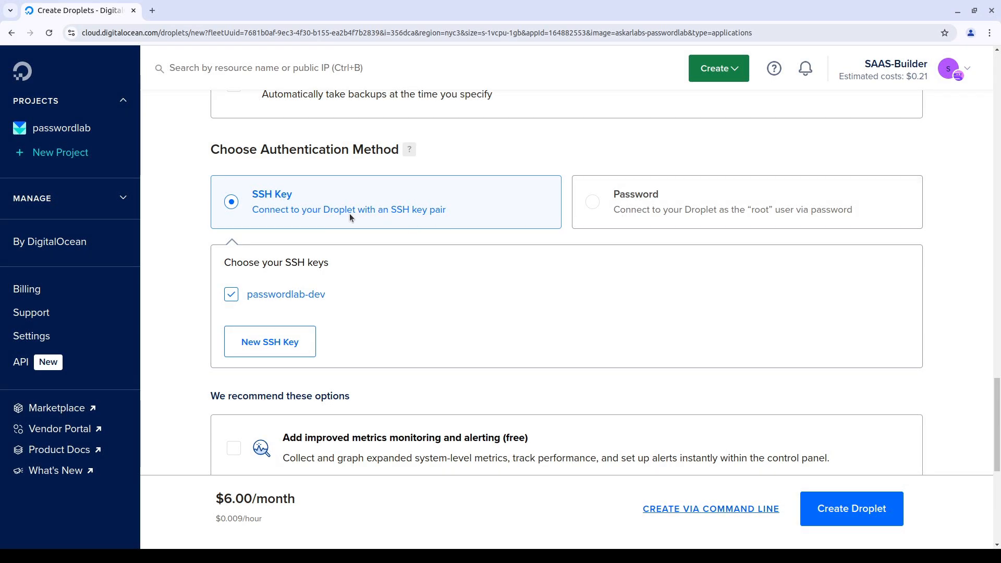
- Enable the free improved metrics monitoring and alerting option
scroll(371, 288, "down", 3)
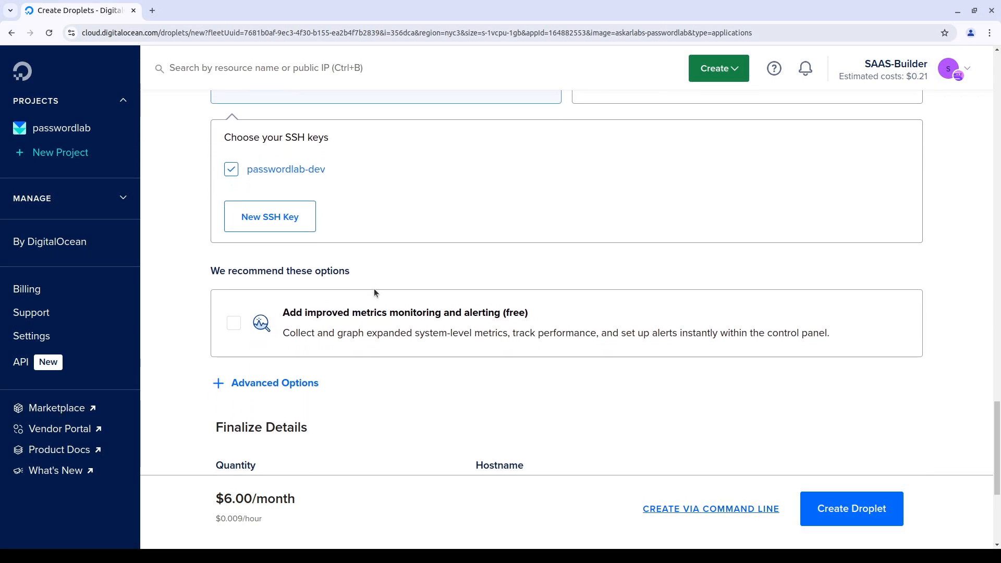
scroll(373, 288, "down", 1)
left_click(374, 251)
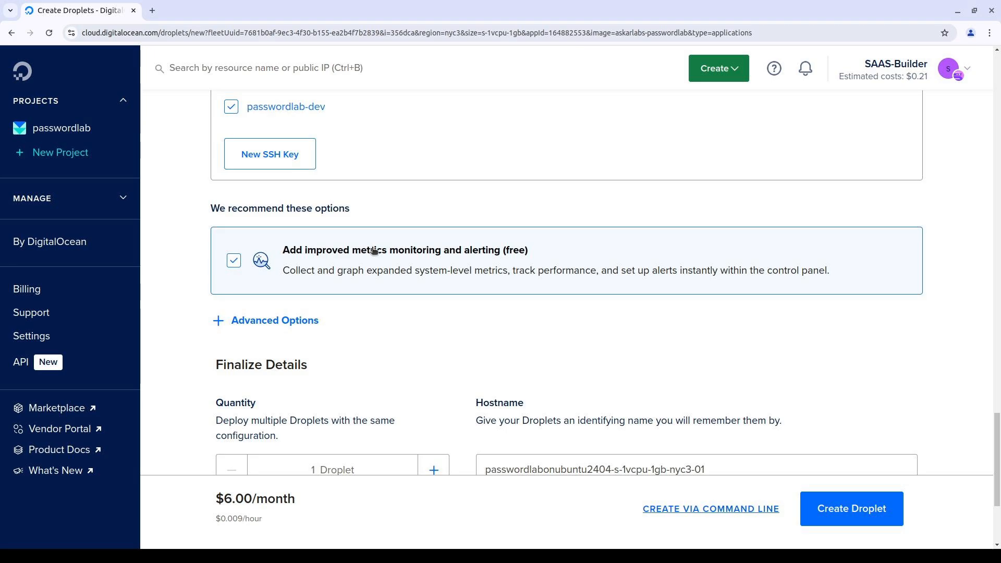
- Replace the droplet hostname with passwordlab-n1
scroll(374, 251, "down", 3)
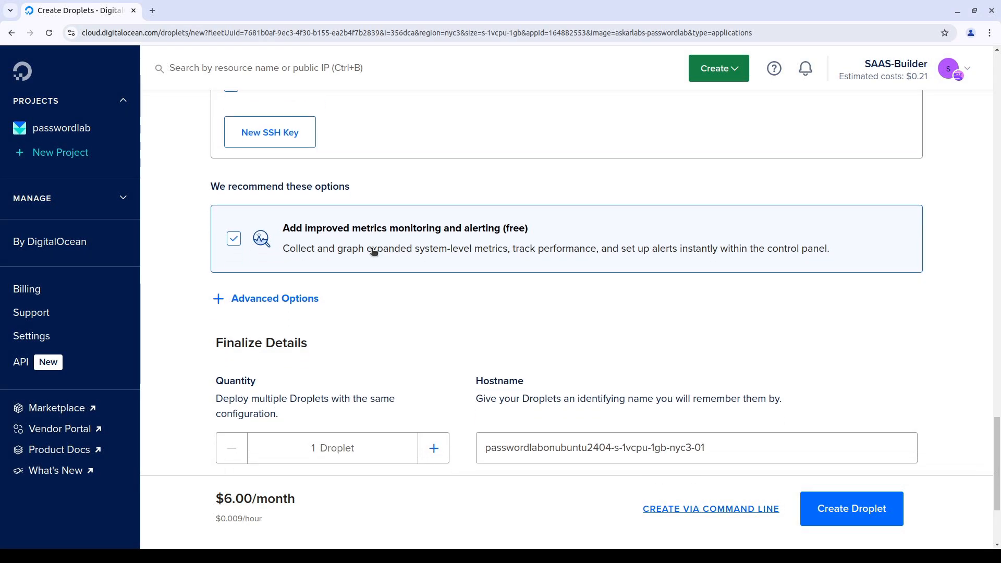
triple_click(526, 286)
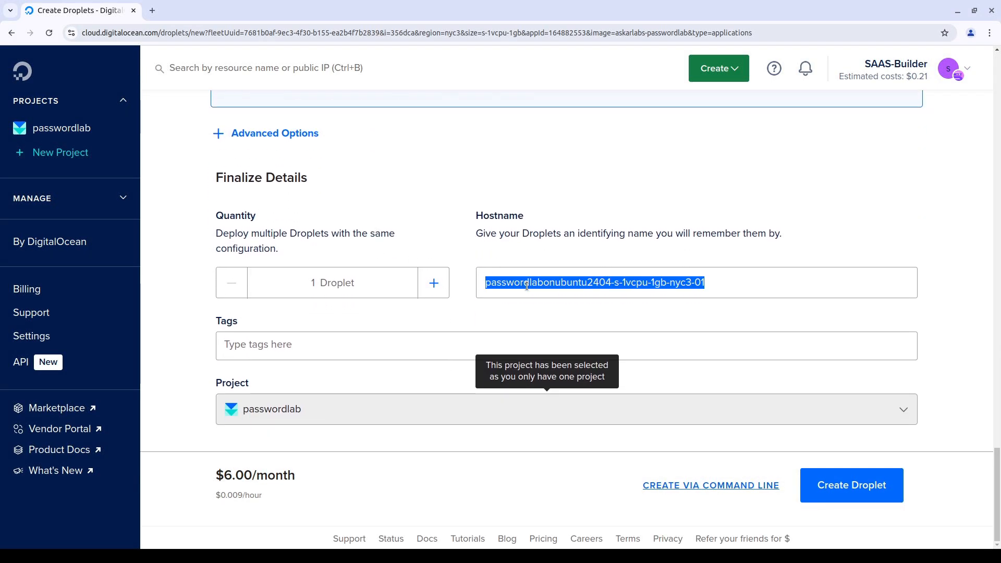
type("password")
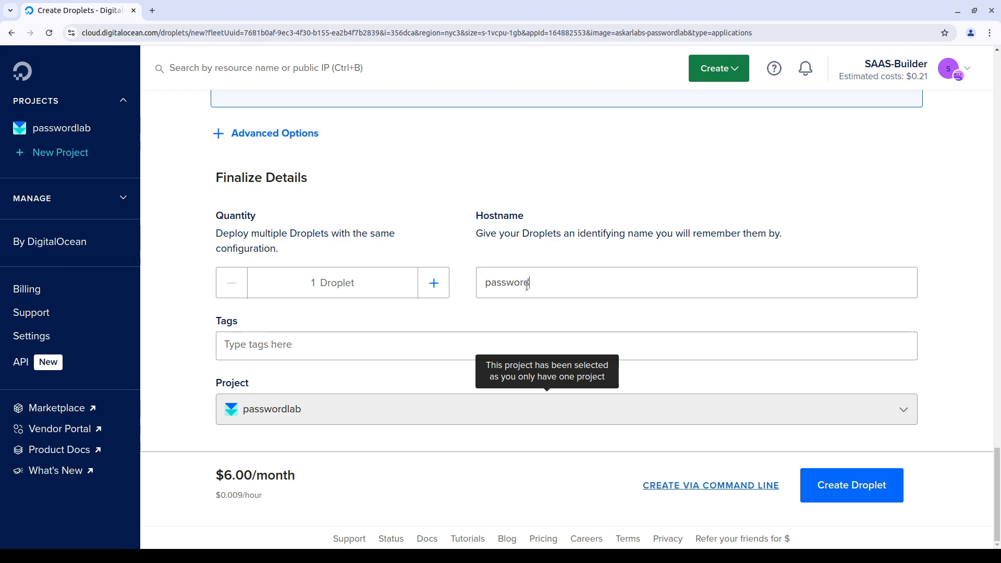
type("lab-n1")
- Create the passwordlab-n1 droplet and wait for it to appear in the passwordlab project
left_click(851, 486)
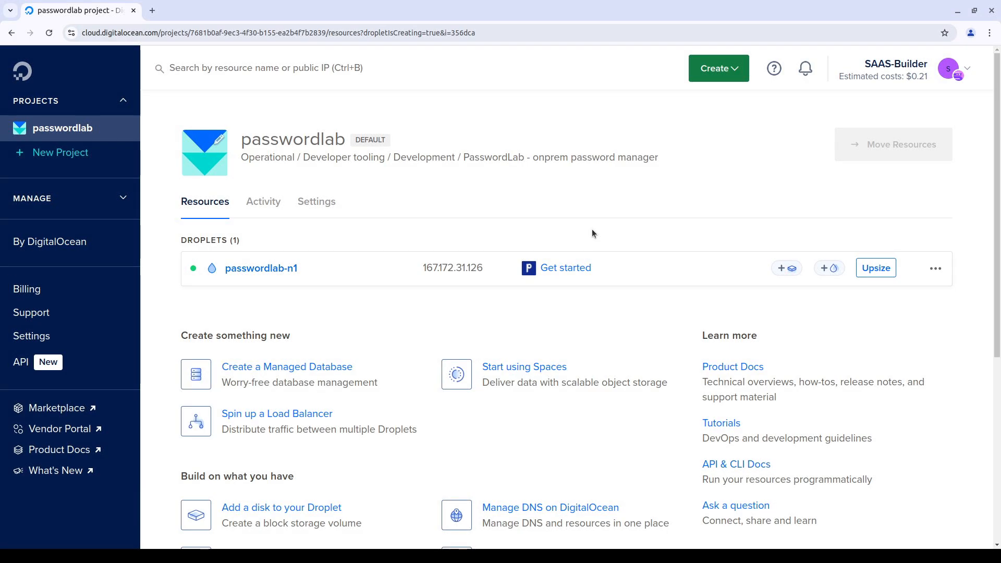
- Start a new database cluster in the New York NYC3 region
left_click(719, 77)
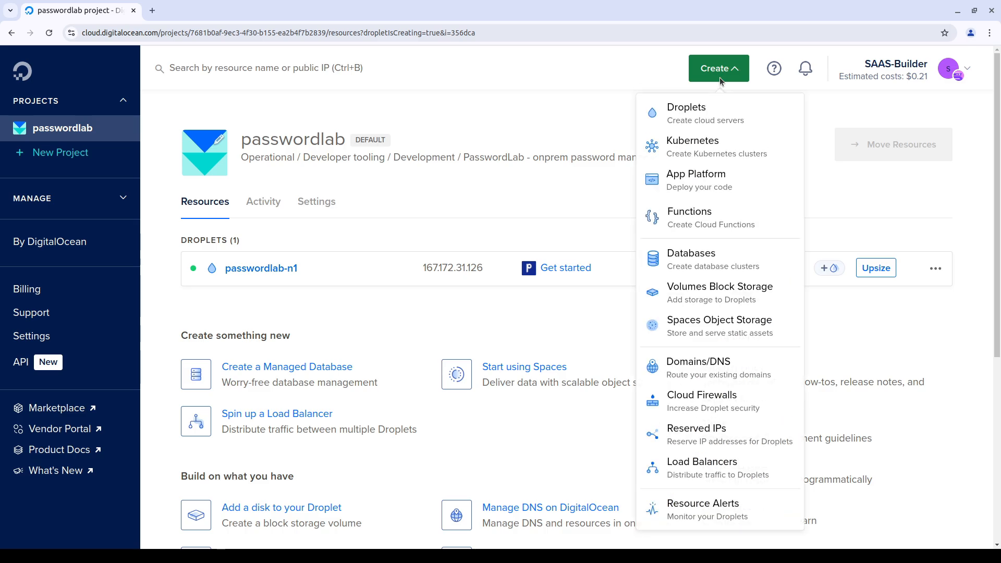
left_click(702, 258)
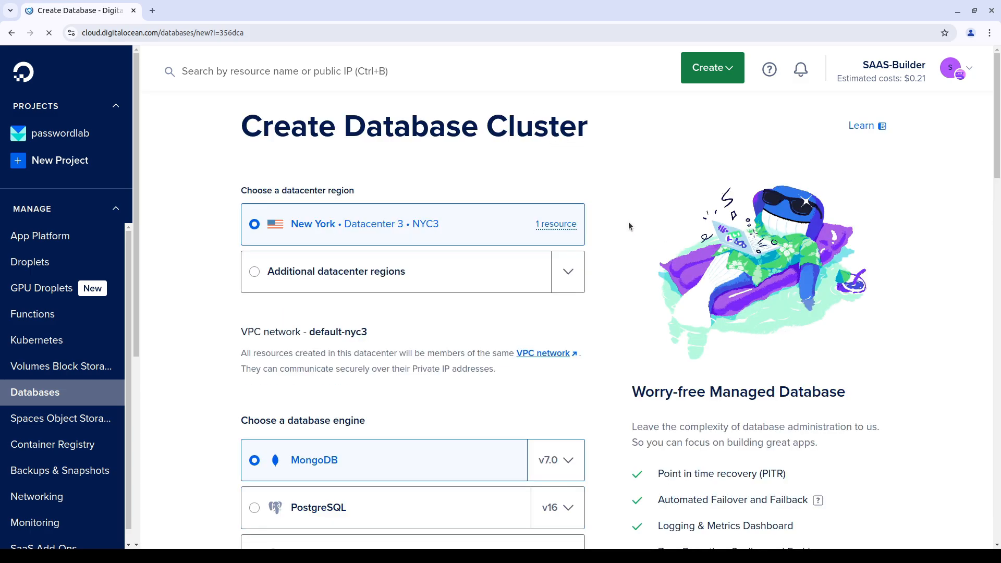
left_click(462, 237)
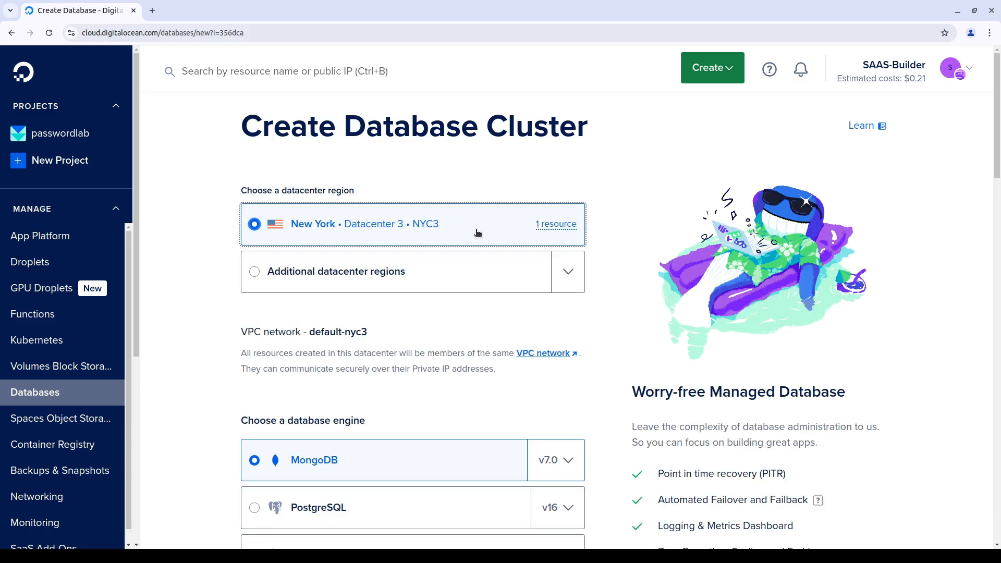
mouse_move(547, 230)
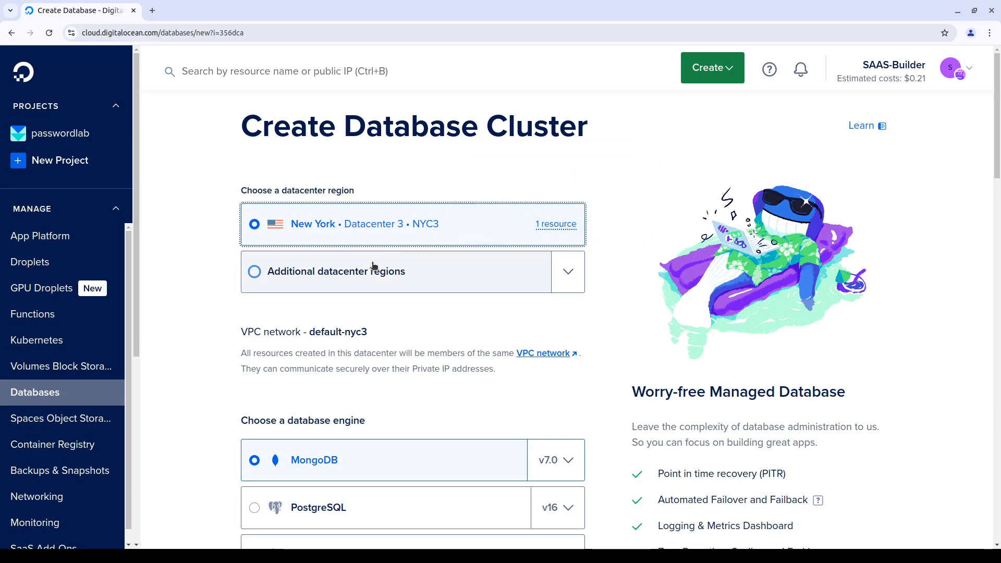
- Choose MySQL as the database engine
scroll(366, 297, "down", 1)
scroll(352, 287, "down", 1)
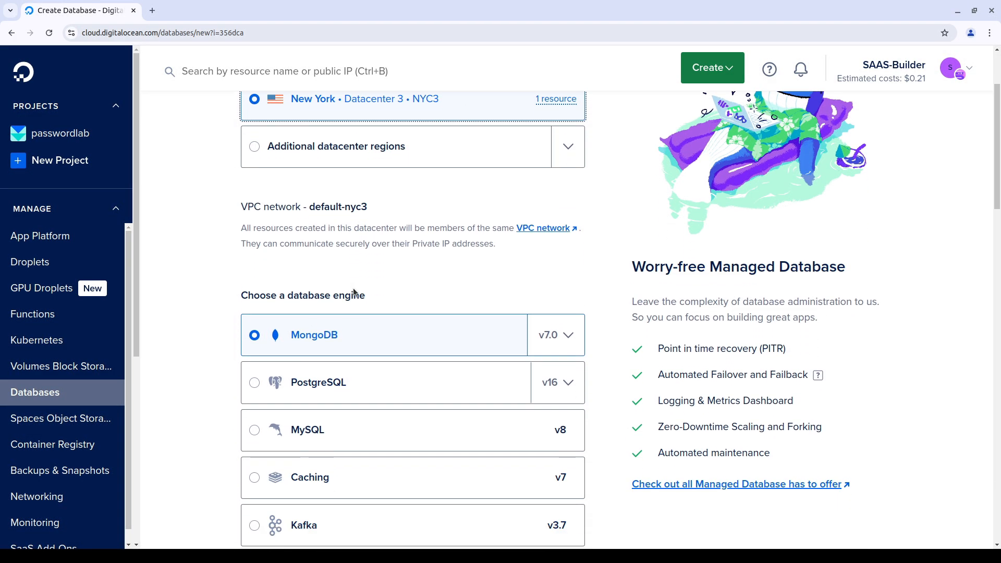
scroll(353, 288, "down", 2)
scroll(352, 288, "down", 1)
left_click(356, 305)
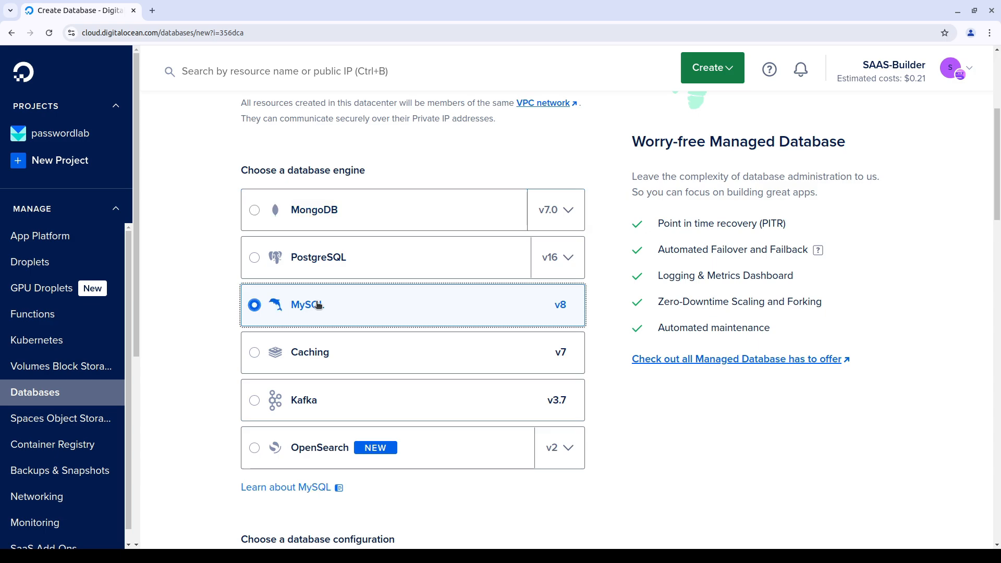
- Pick Basic shared CPU plans with the Regular CPU option
scroll(356, 306, "down", 6)
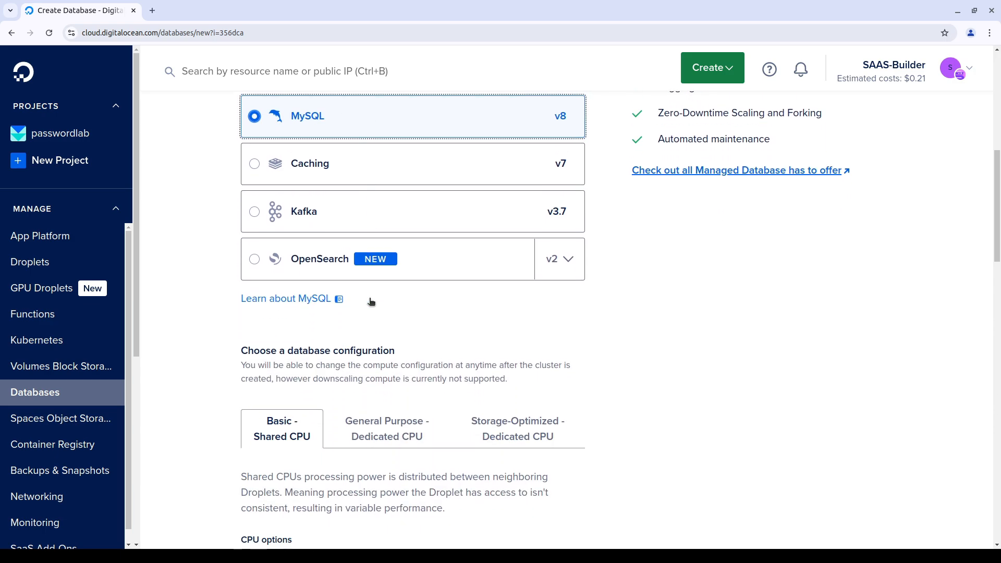
scroll(371, 302, "down", 2)
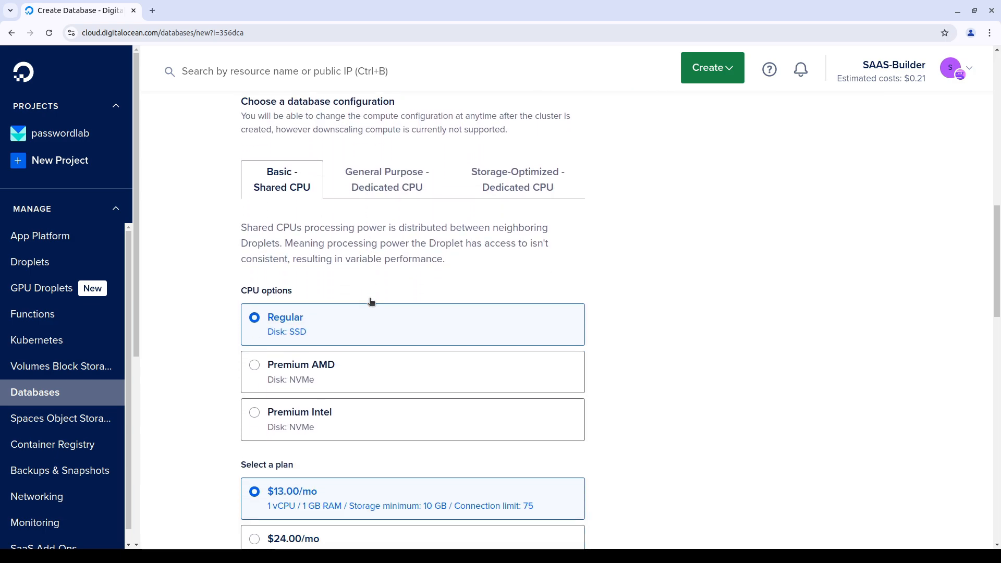
left_click(393, 187)
left_click(471, 191)
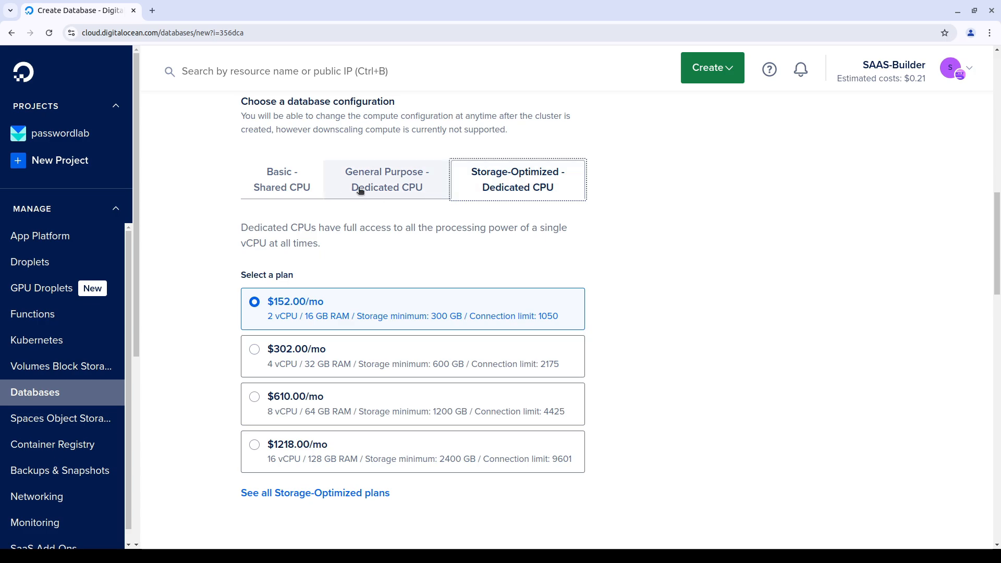
left_click(366, 191)
left_click(287, 189)
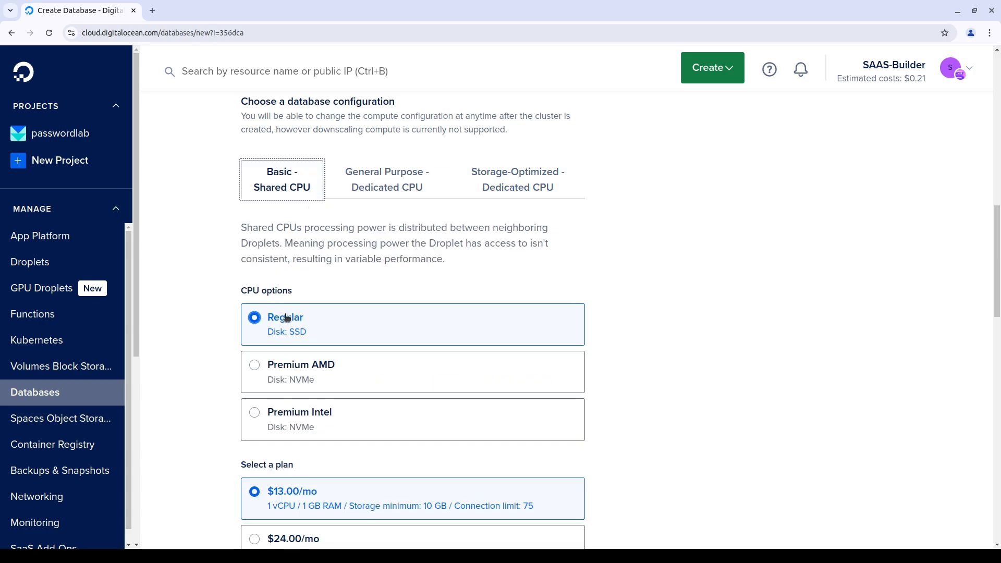
left_click(282, 317)
scroll(385, 271, "down", 3)
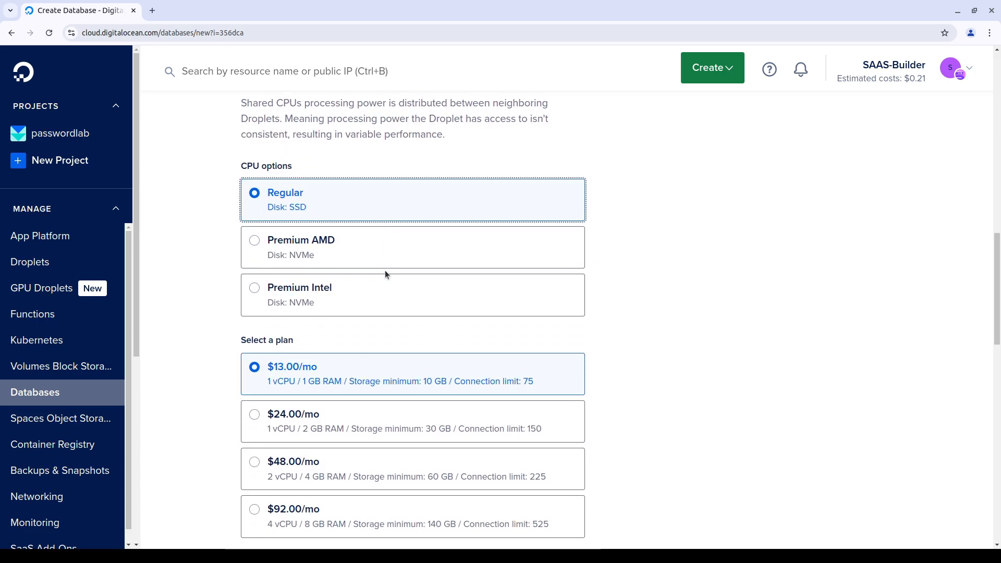
scroll(384, 274, "down", 1)
- Select the $13.00/mo database plan
left_click(341, 260)
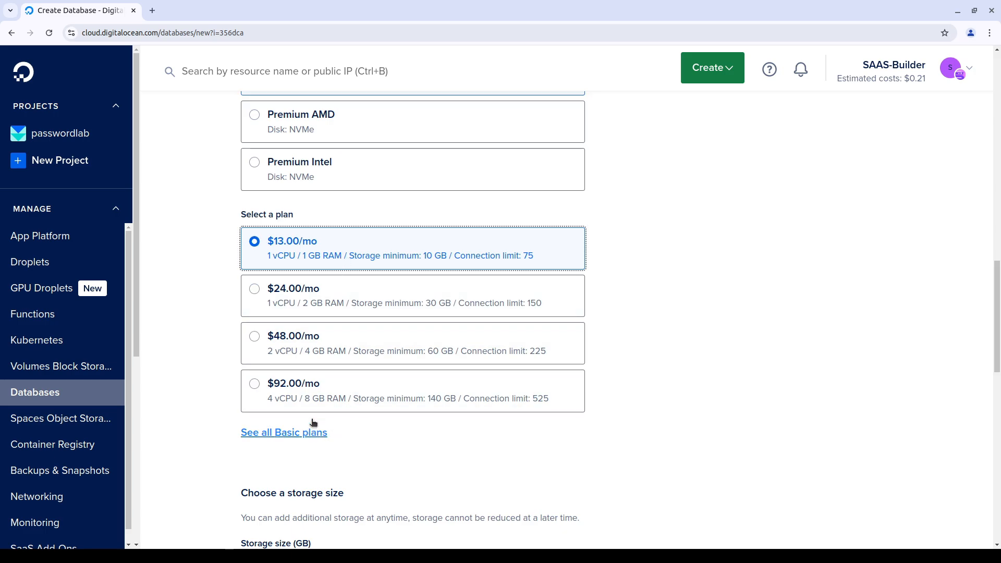
scroll(319, 373, "down", 1)
scroll(317, 370, "down", 3)
scroll(317, 370, "down", 1)
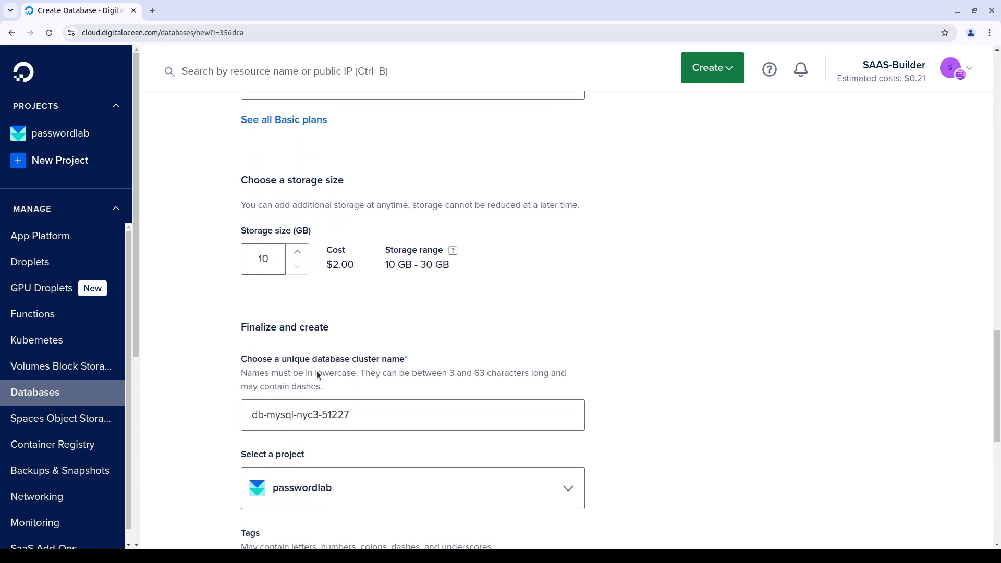
scroll(317, 371, "down", 1)
- Name the cluster passwordlab-db and create it
left_click_drag(384, 355, 237, 359)
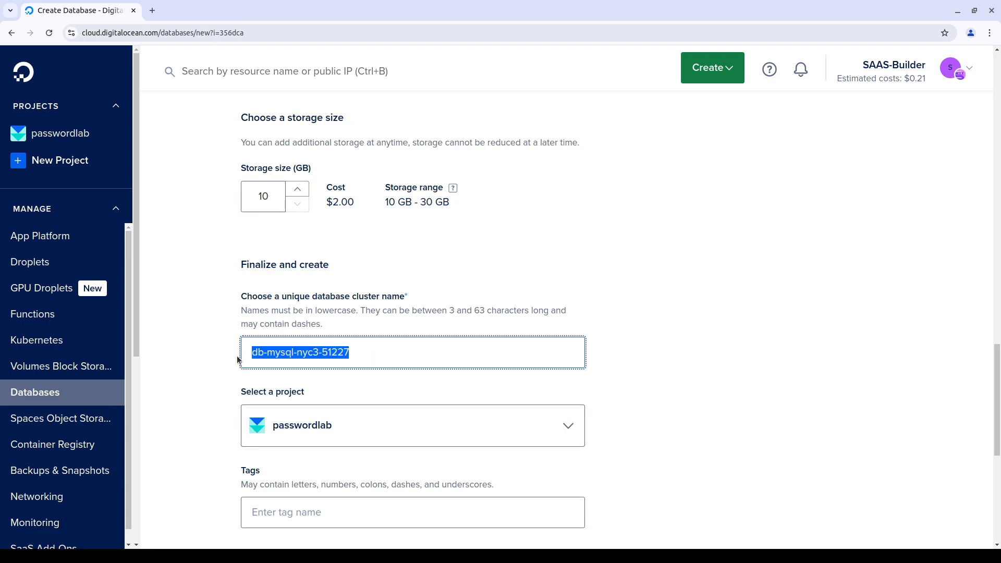
type("password")
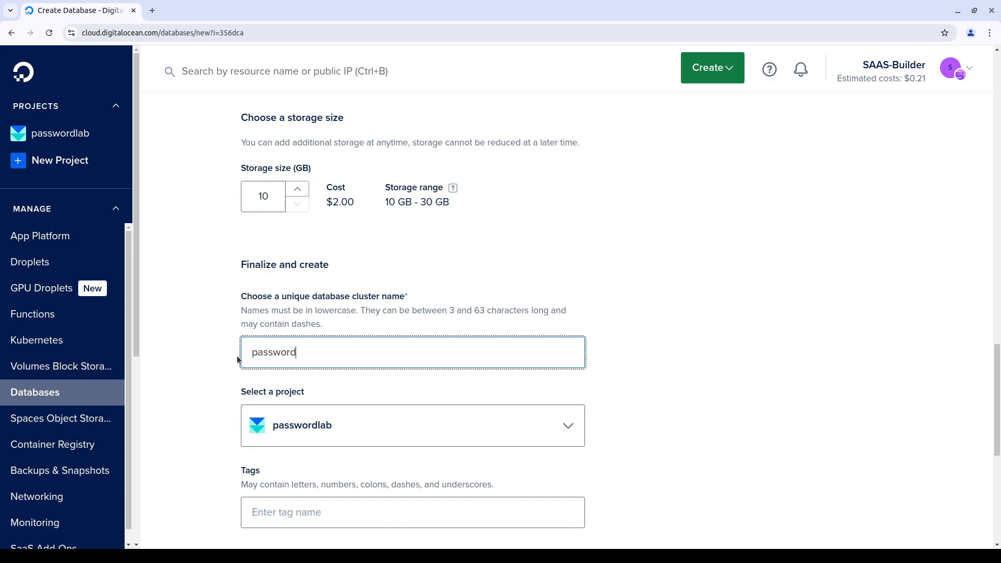
type("lab-db")
scroll(379, 377, "down", 5)
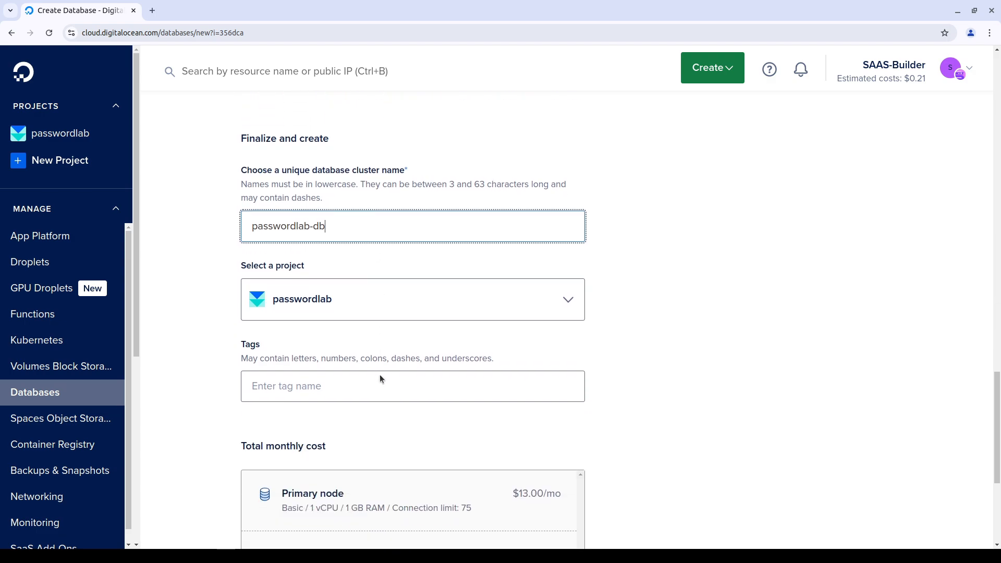
scroll(379, 375, "down", 1)
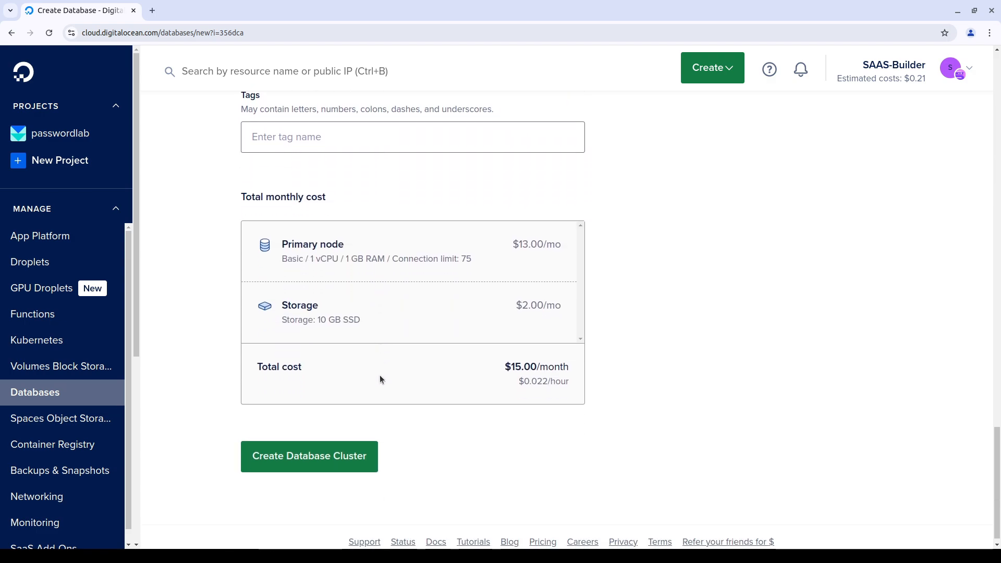
left_click(342, 455)
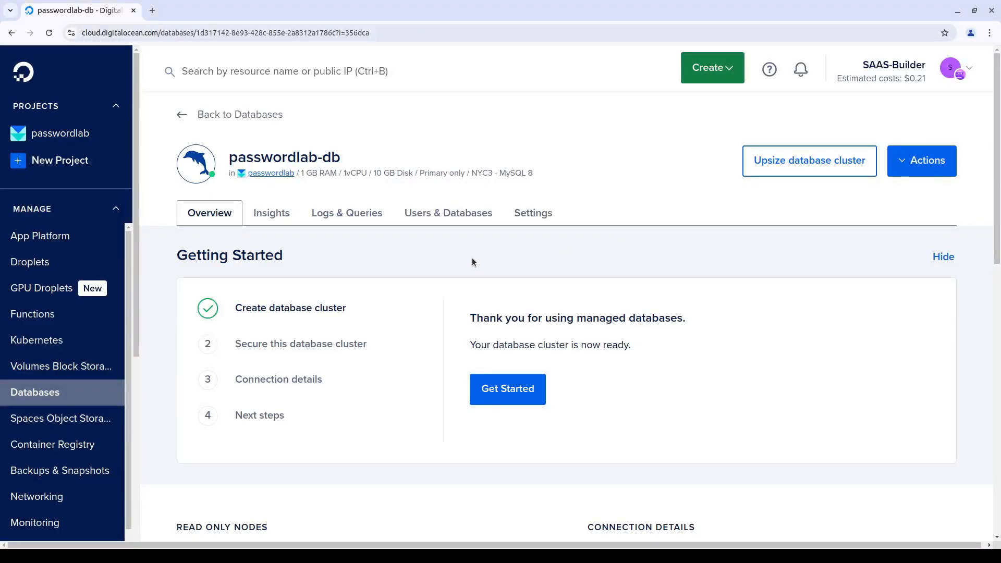
- Add and save a database user named plabusr
left_click(459, 223)
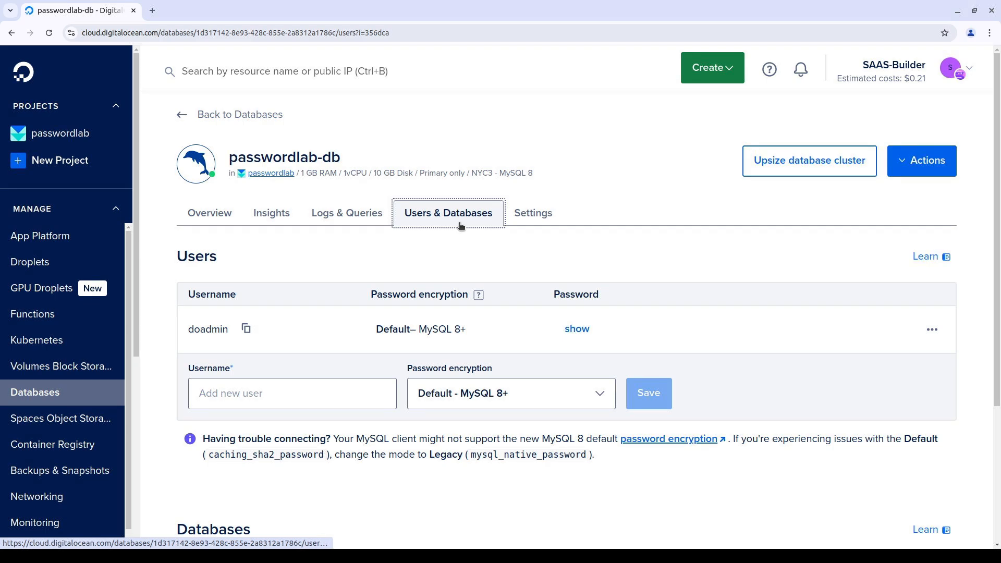
left_click(310, 397)
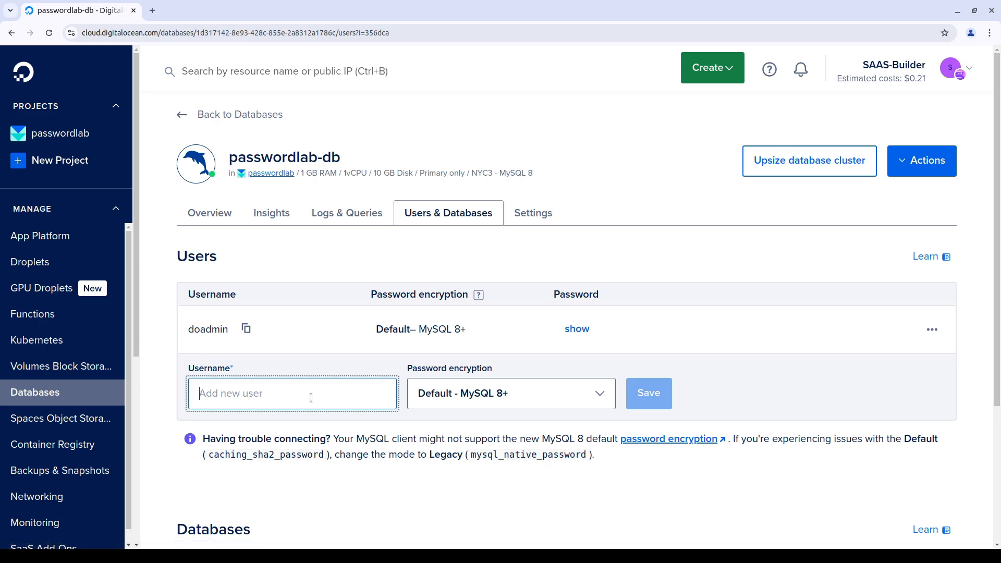
type("plab")
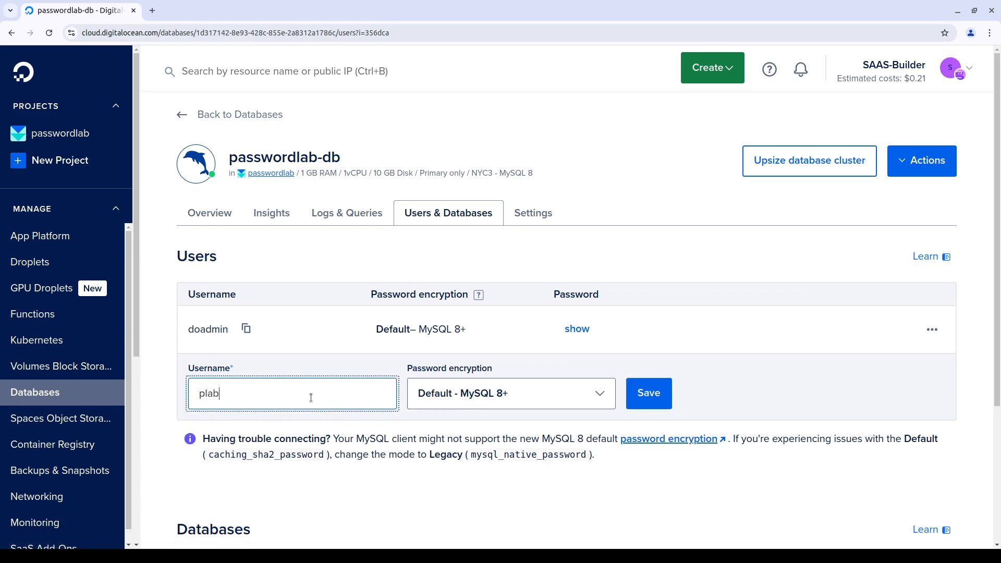
type("usr")
left_click(652, 394)
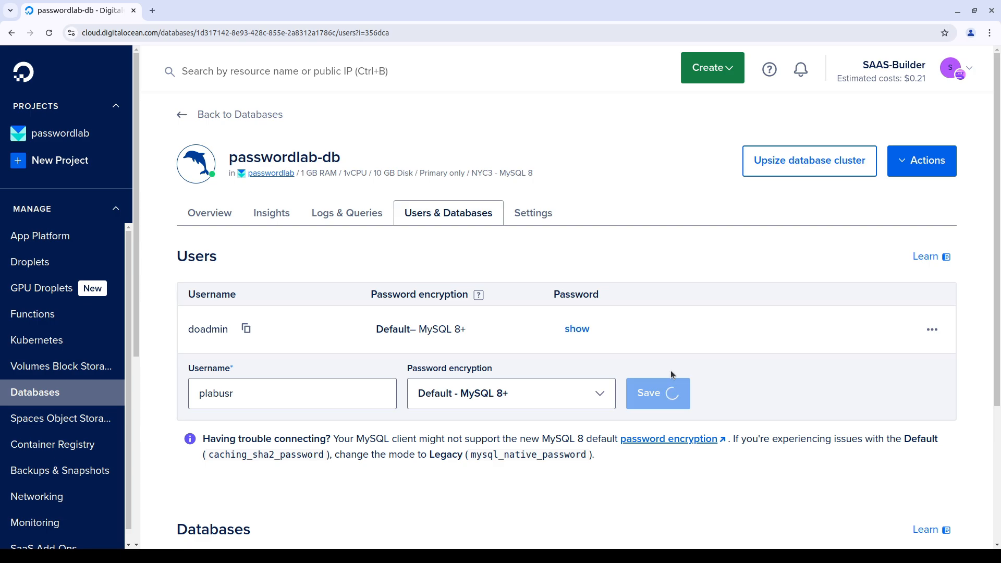
- Add and save a database named plab
scroll(478, 445, "down", 5)
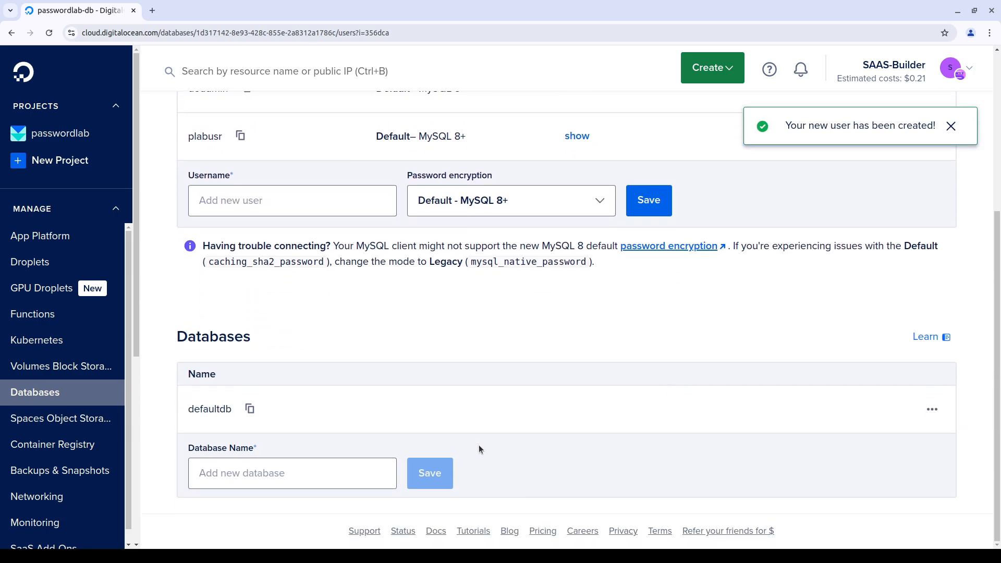
left_click(319, 483)
type("plab")
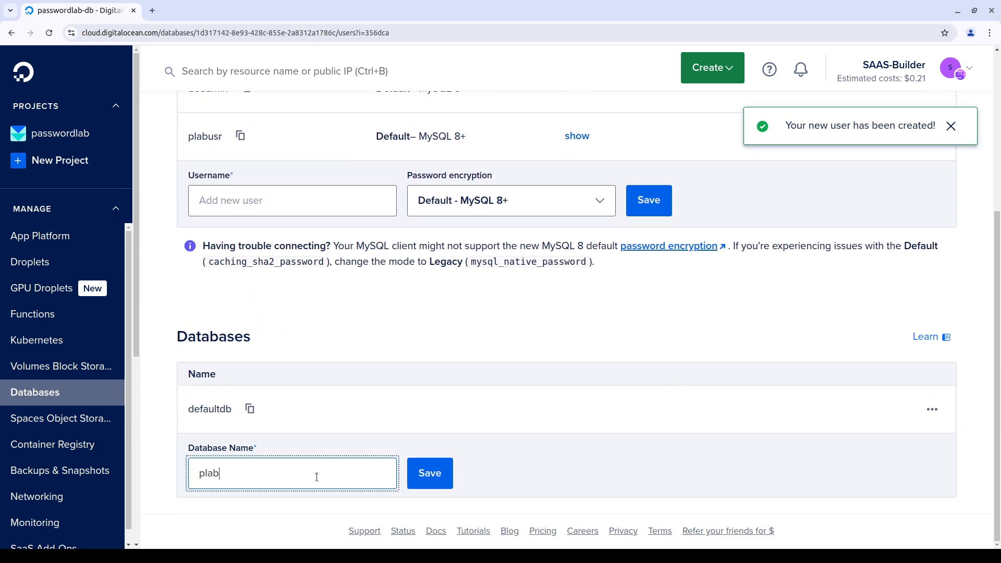
left_click(433, 475)
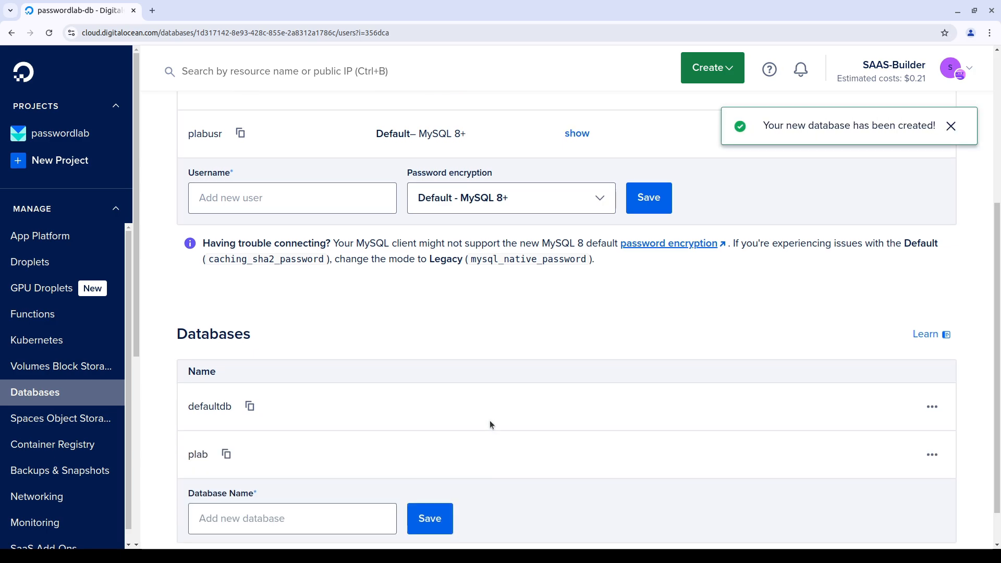
- Return to the passwordlab-db cluster's Overview page
scroll(489, 420, "down", 1)
scroll(493, 416, "up", 5)
scroll(495, 415, "up", 1)
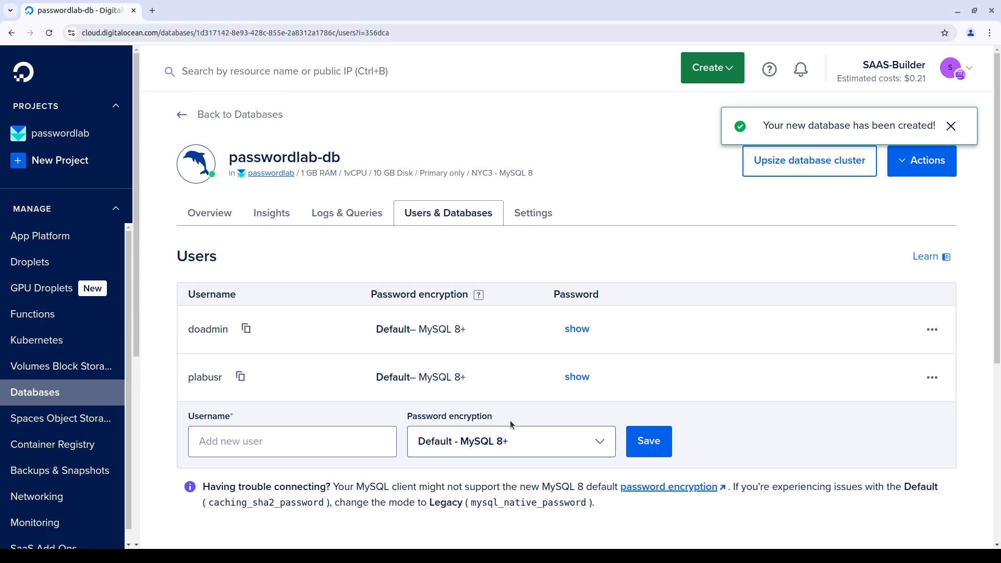
left_click(218, 223)
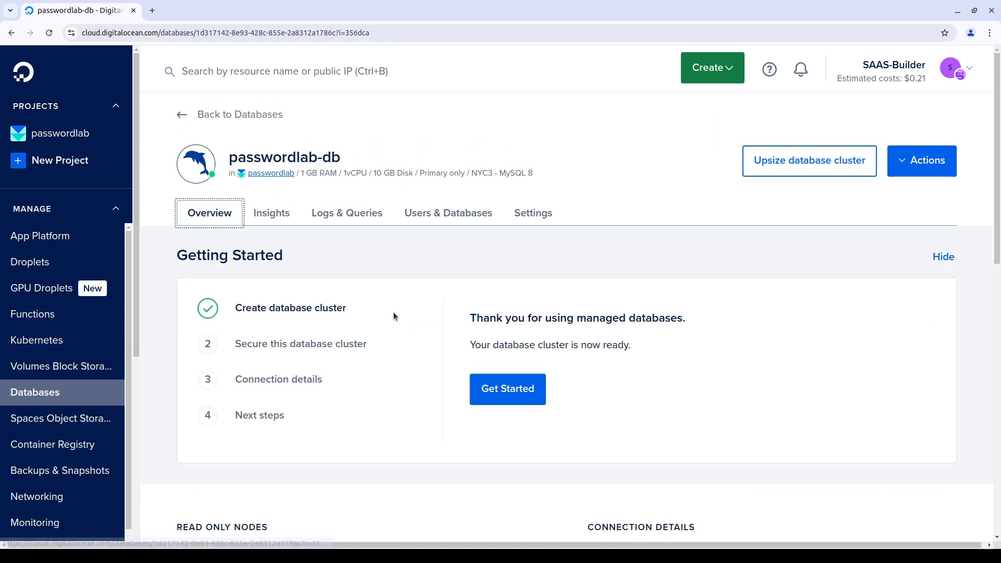
- Save passwordlab-n1 as the only trusted source for passwordlab-db
scroll(407, 359, "down", 4)
scroll(408, 358, "down", 5)
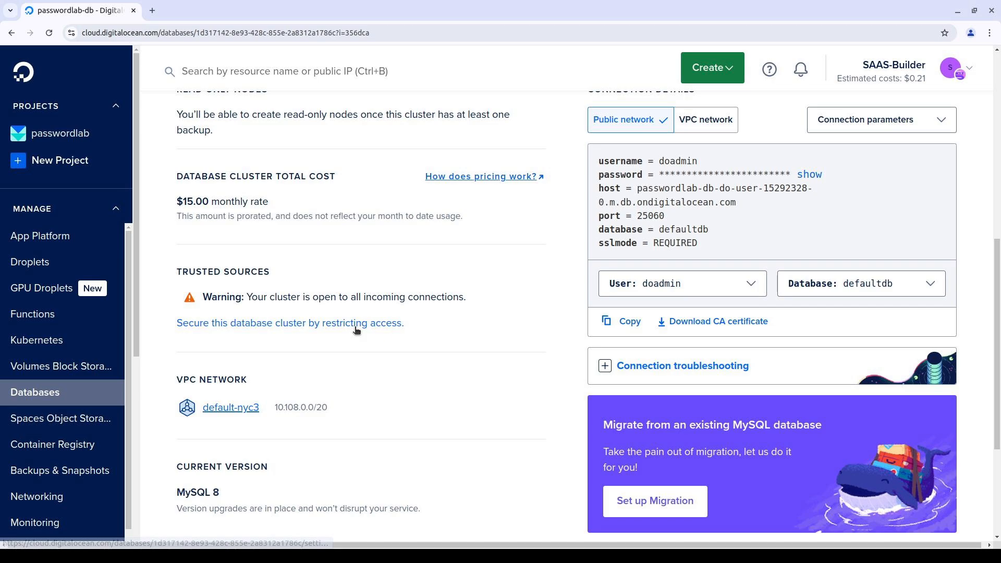
left_click(355, 325)
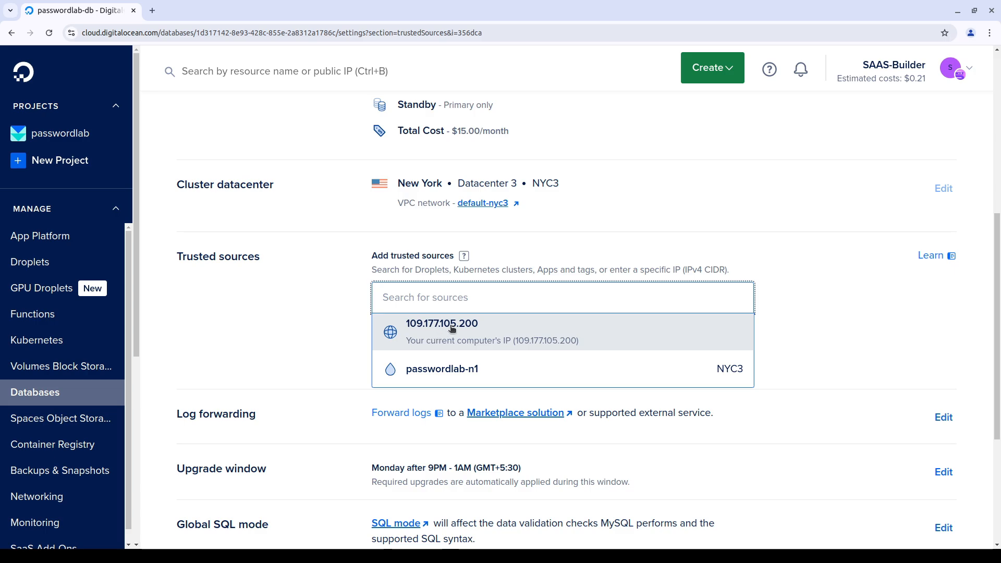
left_click(480, 373)
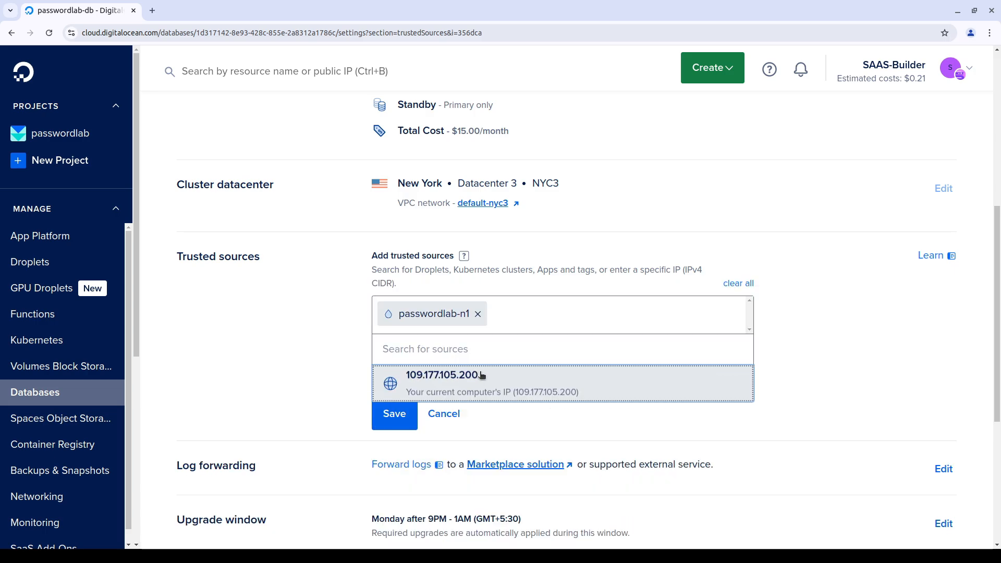
left_click(785, 357)
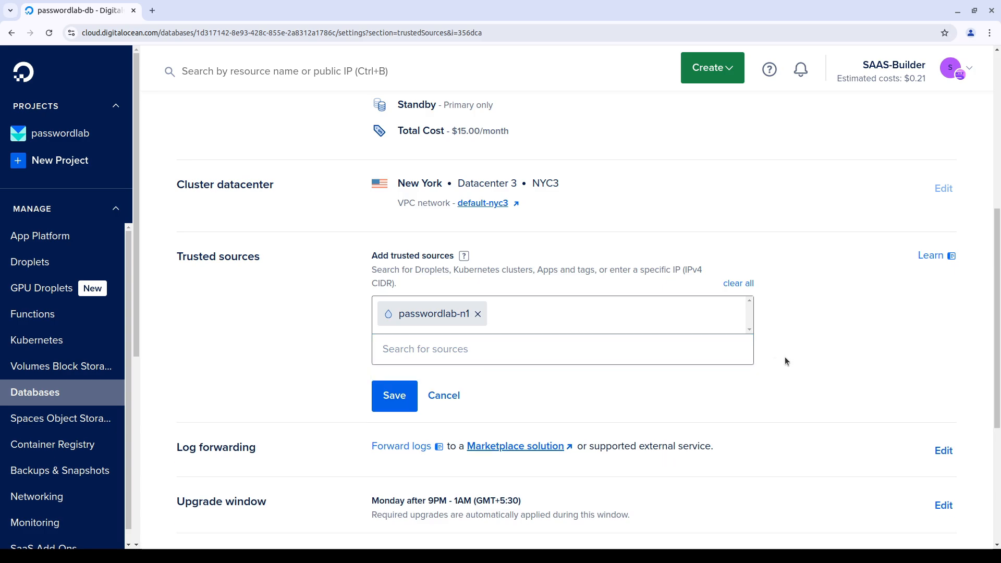
left_click(396, 396)
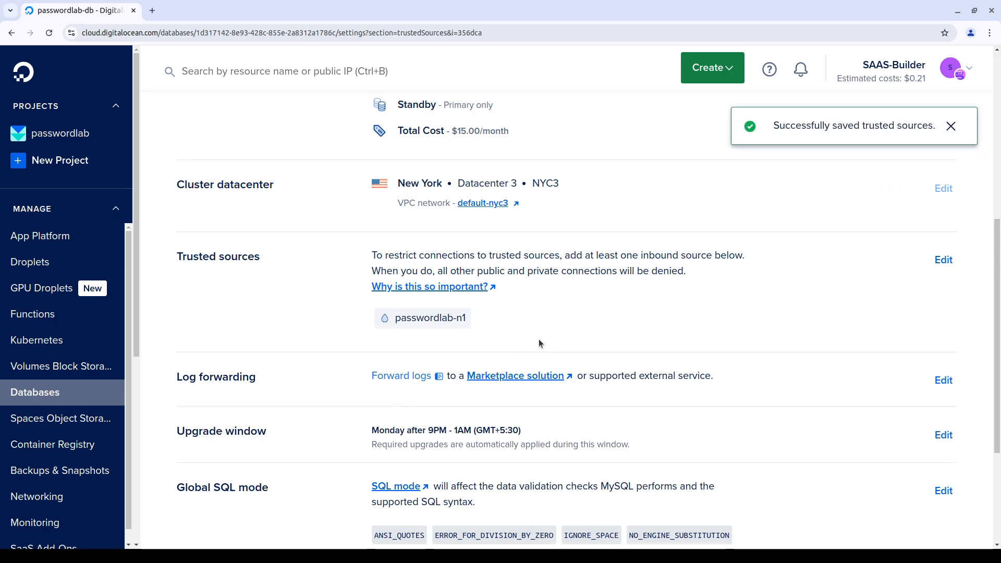
- Go to the Droplets list showing passwordlab-n1 and its public IP
scroll(539, 342, "up", 6)
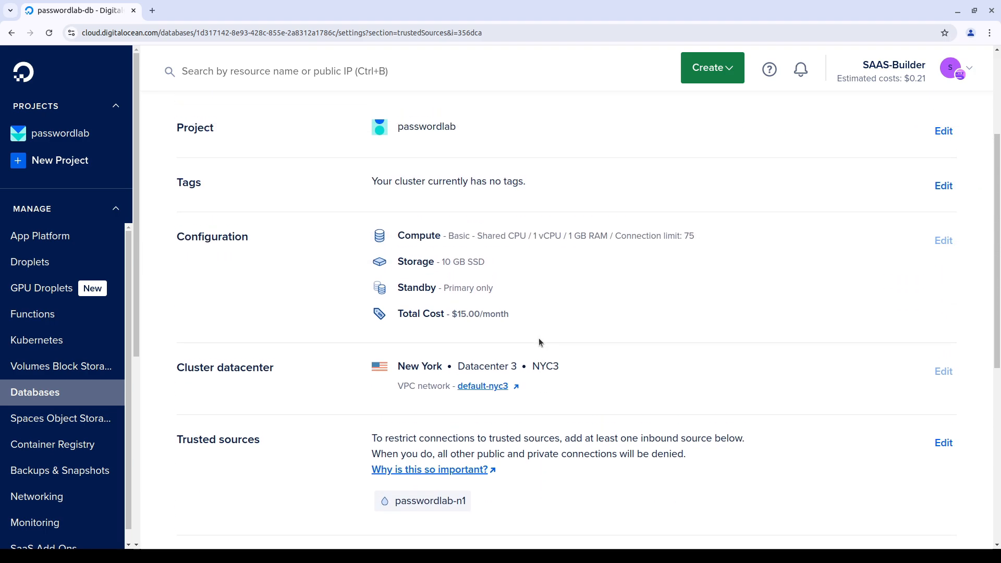
scroll(539, 341, "up", 1)
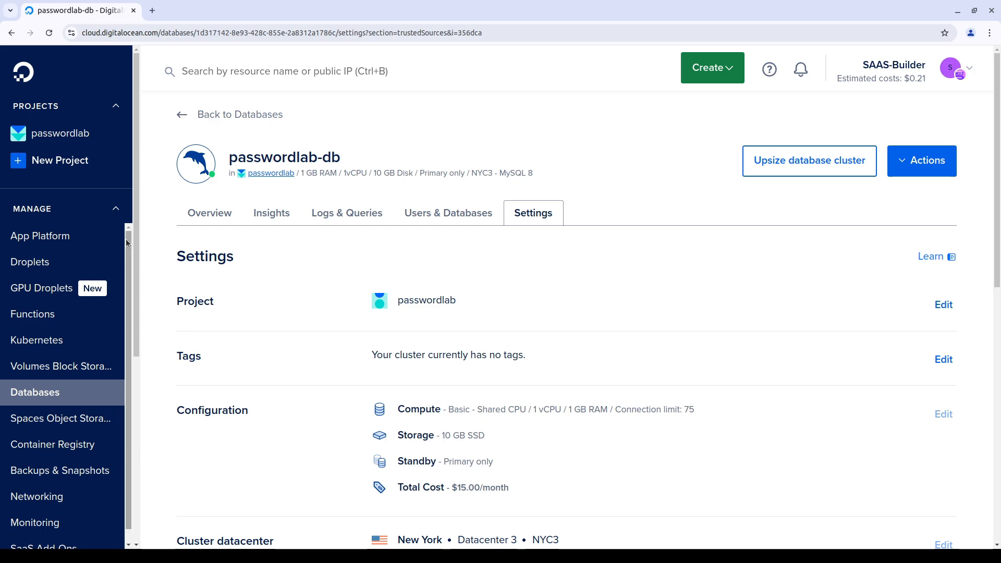
left_click(82, 268)
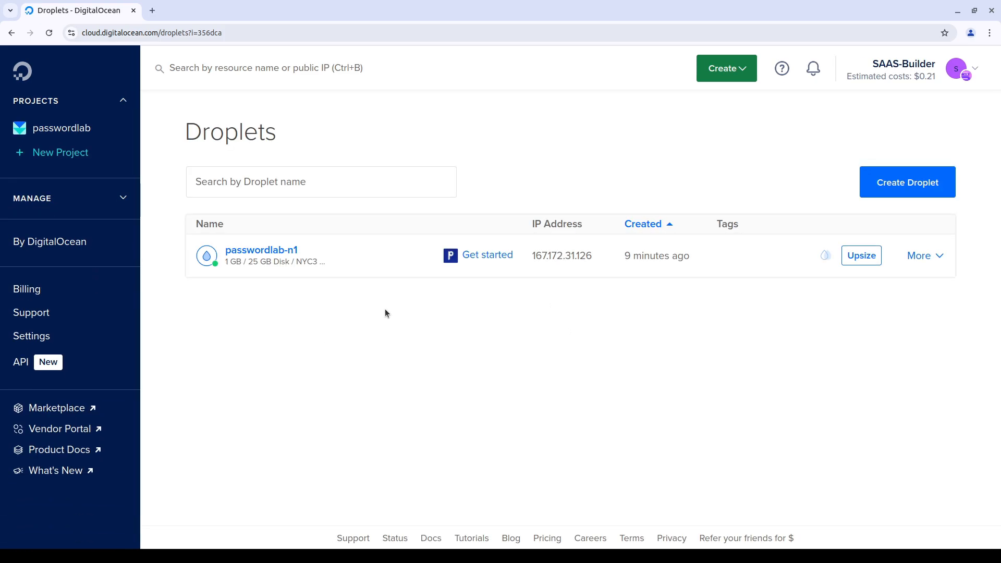
- Show PasswordLab's getting-started panel for passwordlab-n1 and launch the app on port 3000
left_click(483, 254)
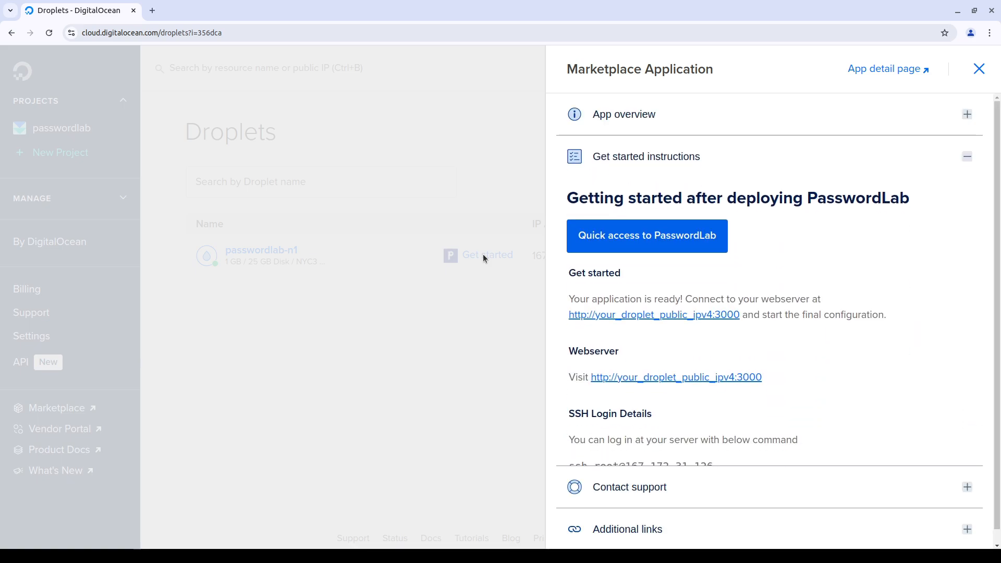
left_click(621, 238)
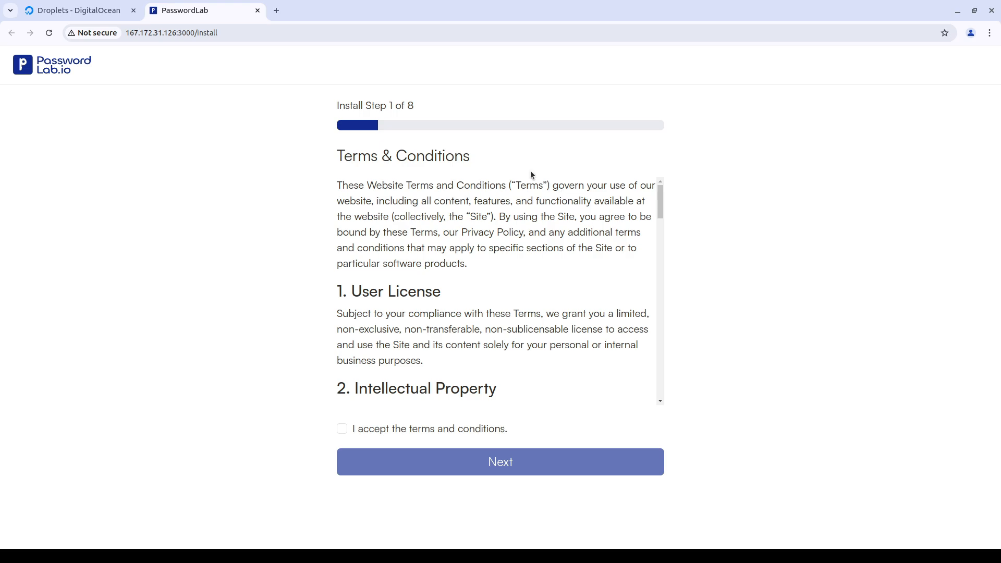
- Accept the terms and conditions and paste the License ID into the installer
left_click(465, 432)
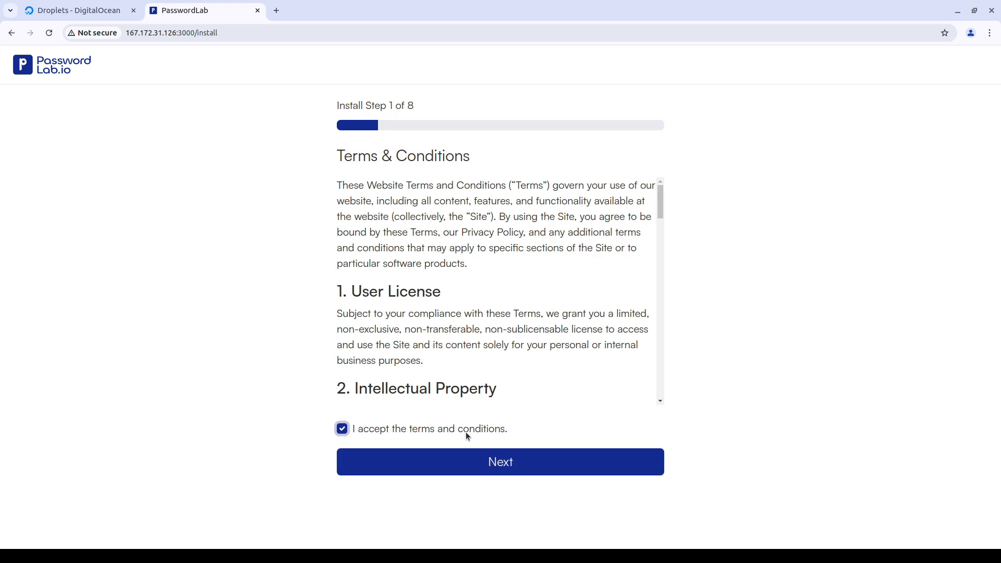
left_click(469, 467)
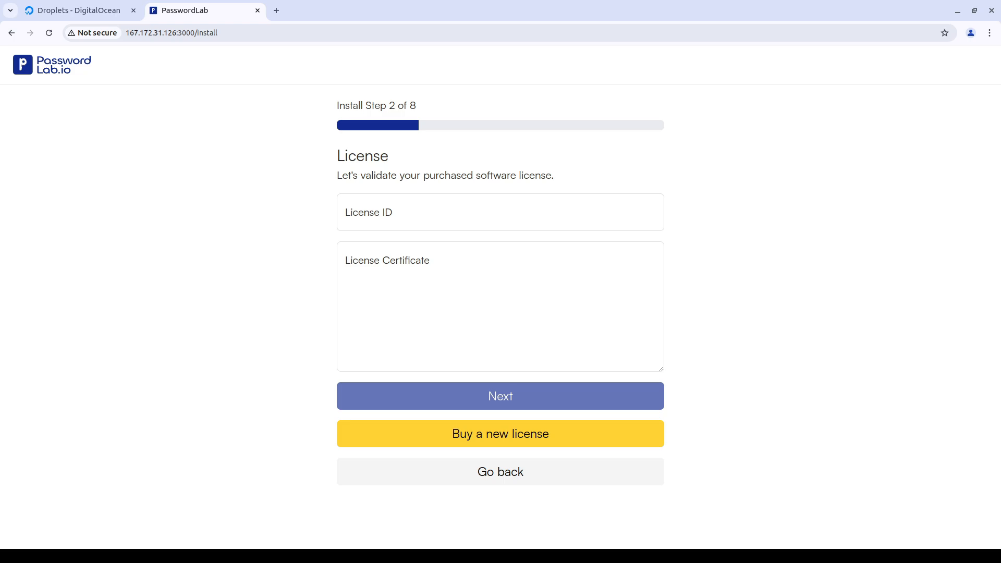
key("alt+Tab")
key("alt+Tab")
left_click(392, 224)
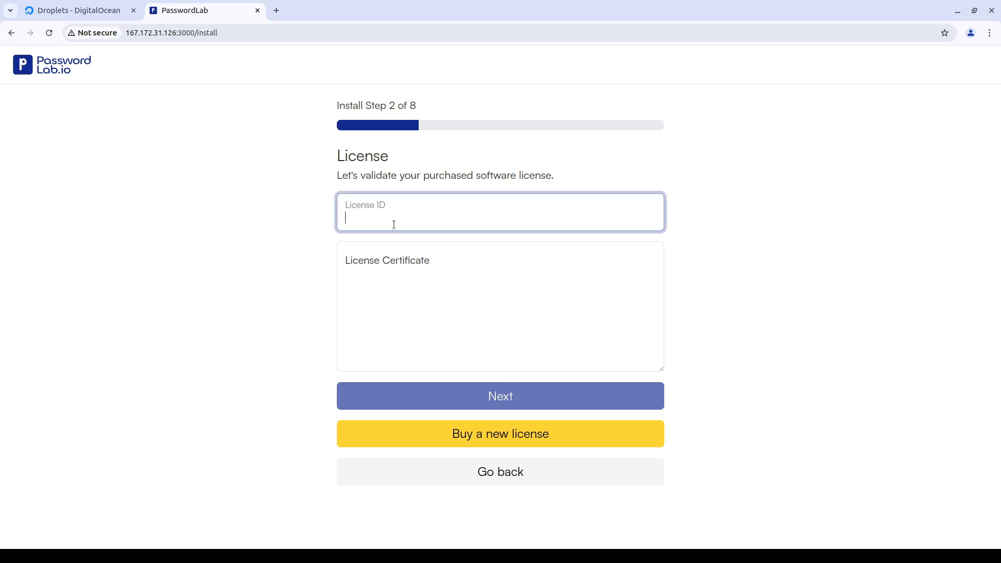
key("ctrl+v")
- Paste the License Certificate and submit the license to reach Step 3, Database
key("alt+Tab")
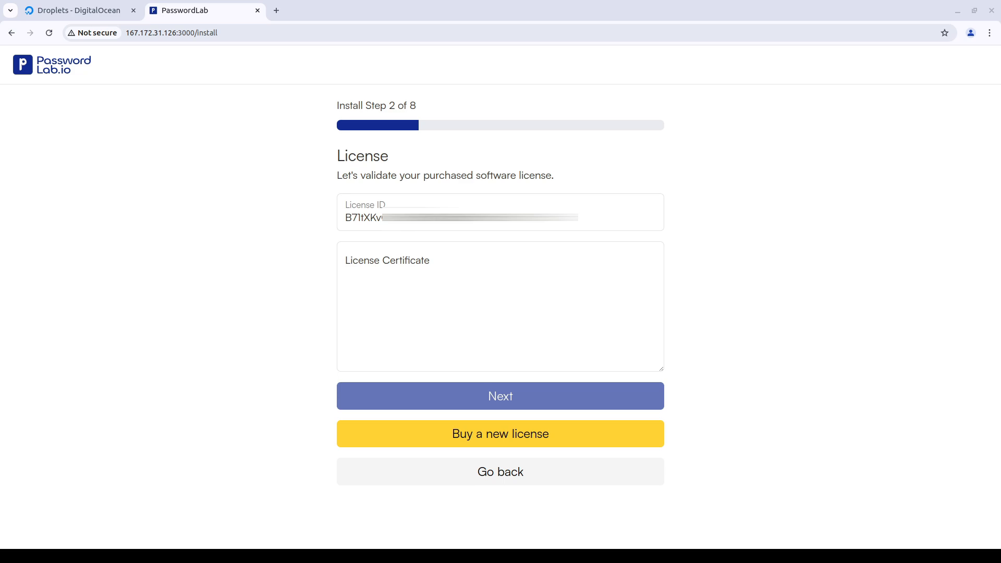
key("alt+Tab")
left_click(391, 292)
key("ctrl+v")
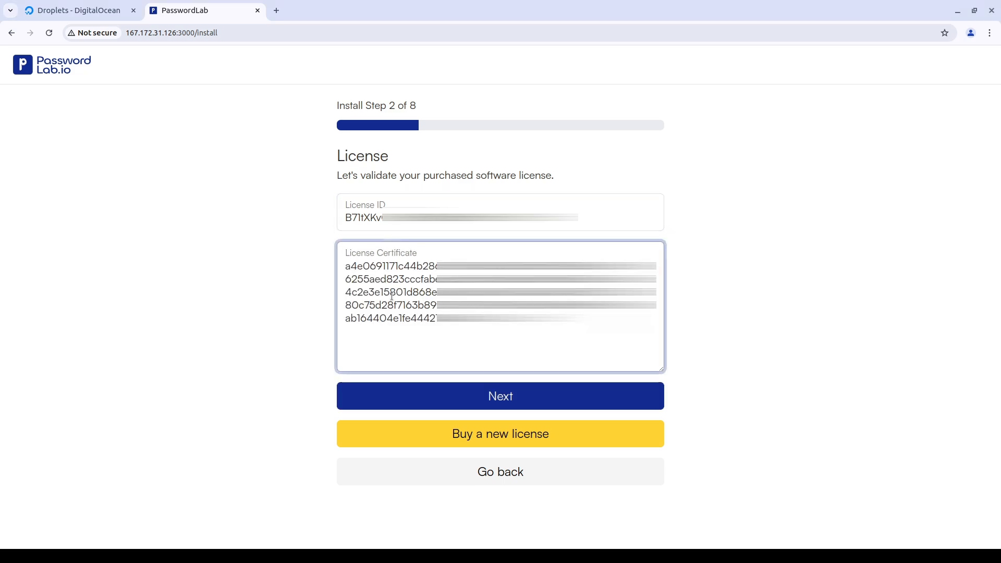
left_click(468, 399)
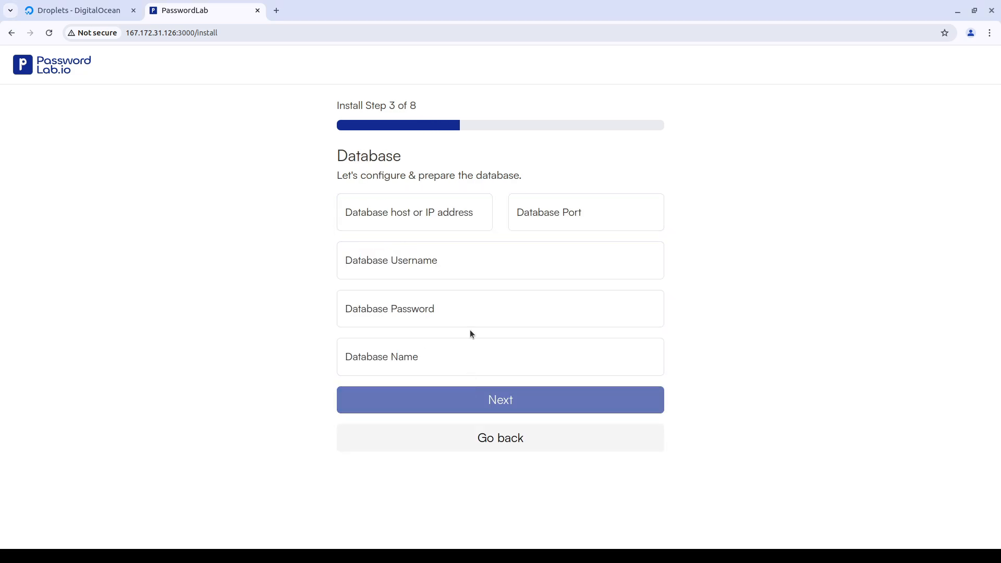
left_click(70, 11)
- Close the side panel and open the passwordlab-db database under Manage > Databases
left_click(427, 151)
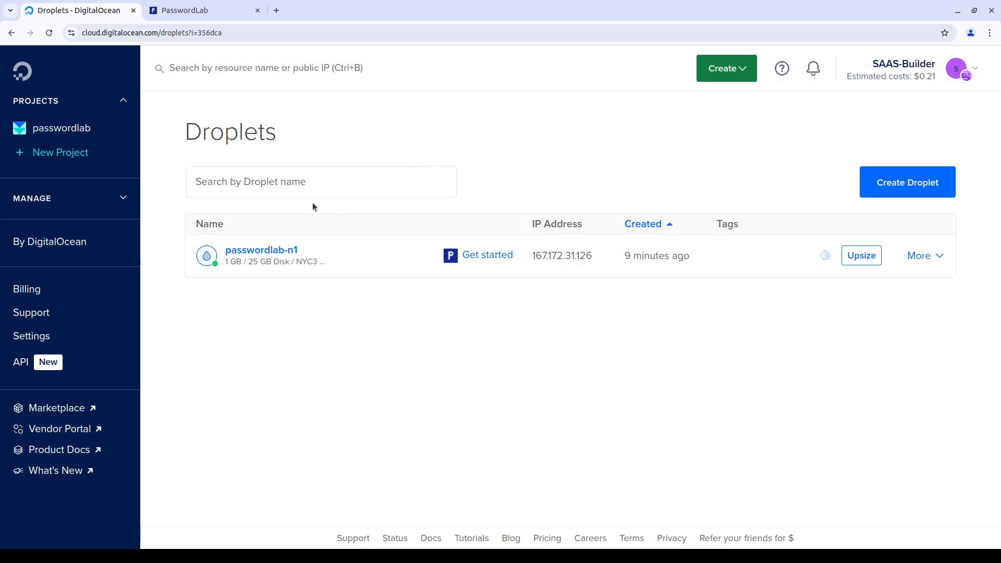
left_click(91, 206)
scroll(78, 209, "down", 5)
scroll(76, 208, "up", 2)
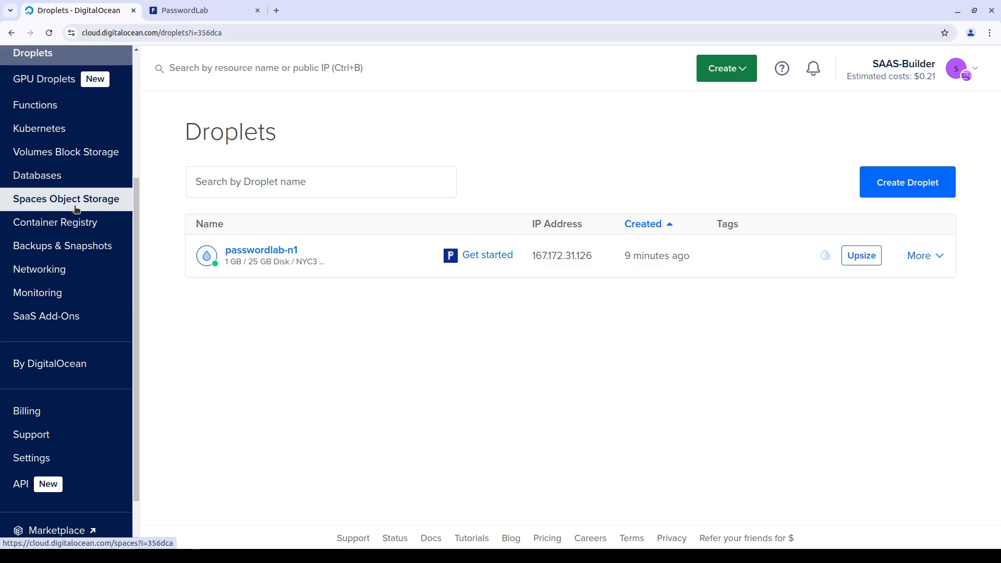
left_click(42, 186)
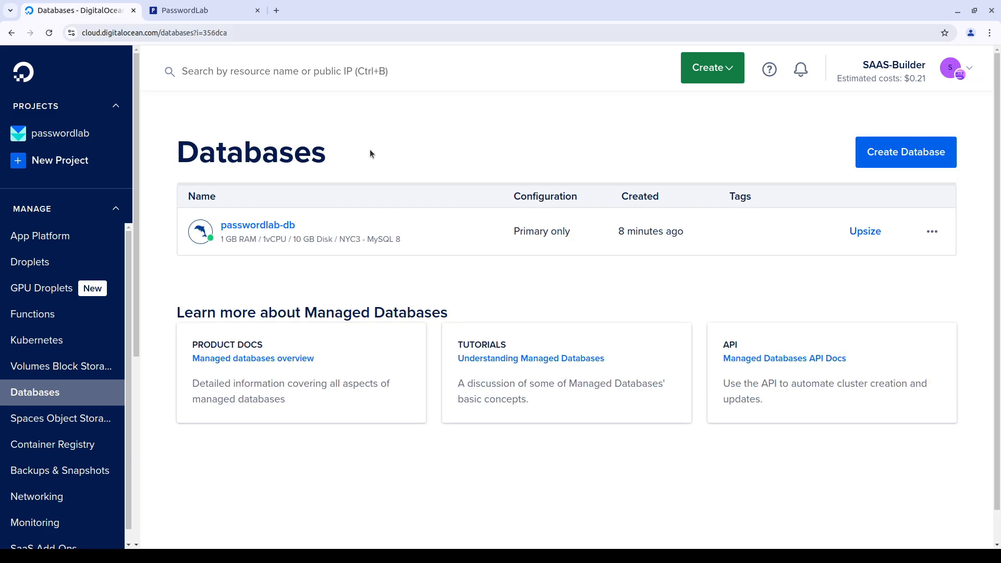
left_click(286, 229)
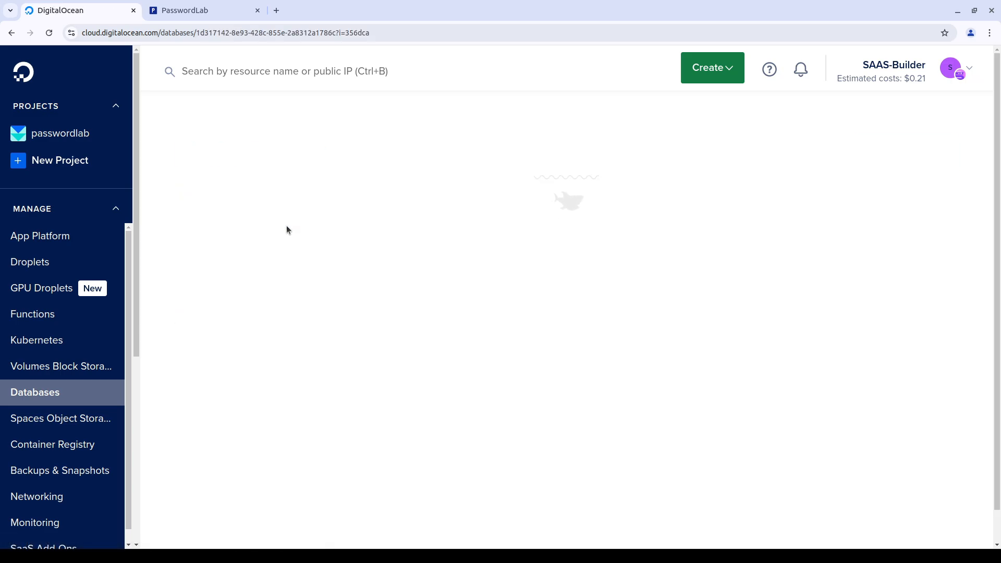
scroll(408, 277, "down", 4)
scroll(409, 282, "down", 2)
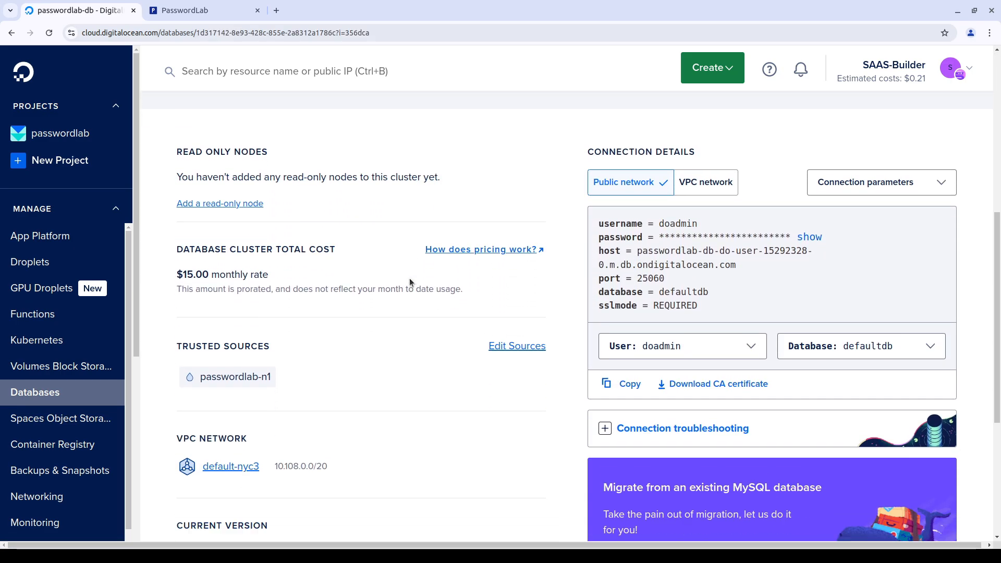
- Show VPC network connection details for user plabusr and database plab, selecting the host
left_click(709, 188)
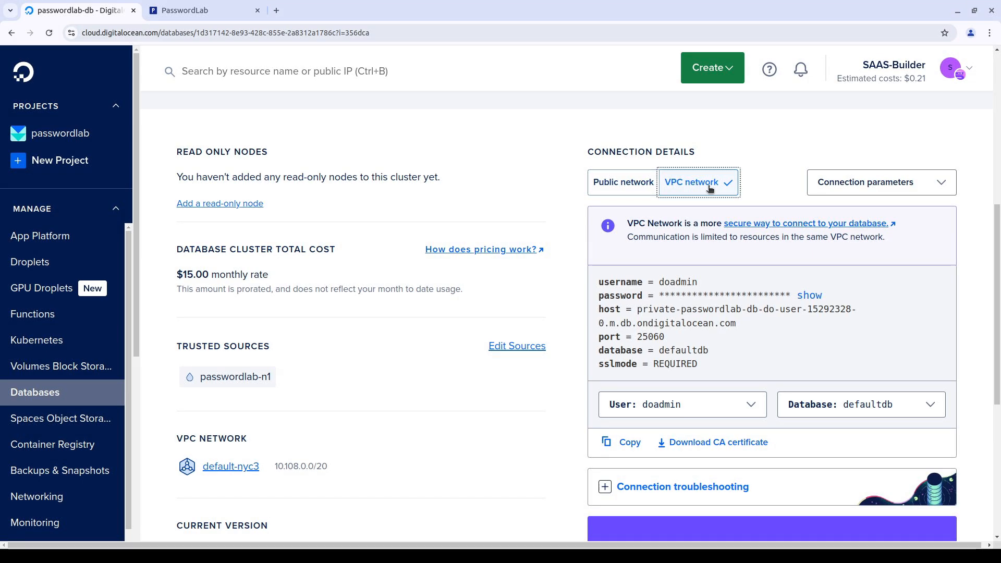
left_click(704, 403)
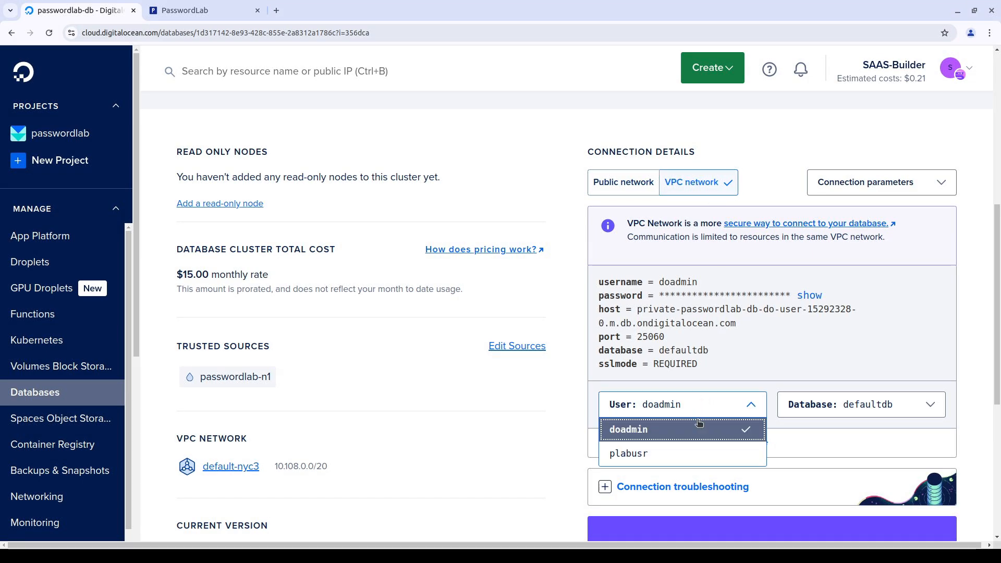
left_click(690, 457)
left_click(829, 414)
left_click(829, 459)
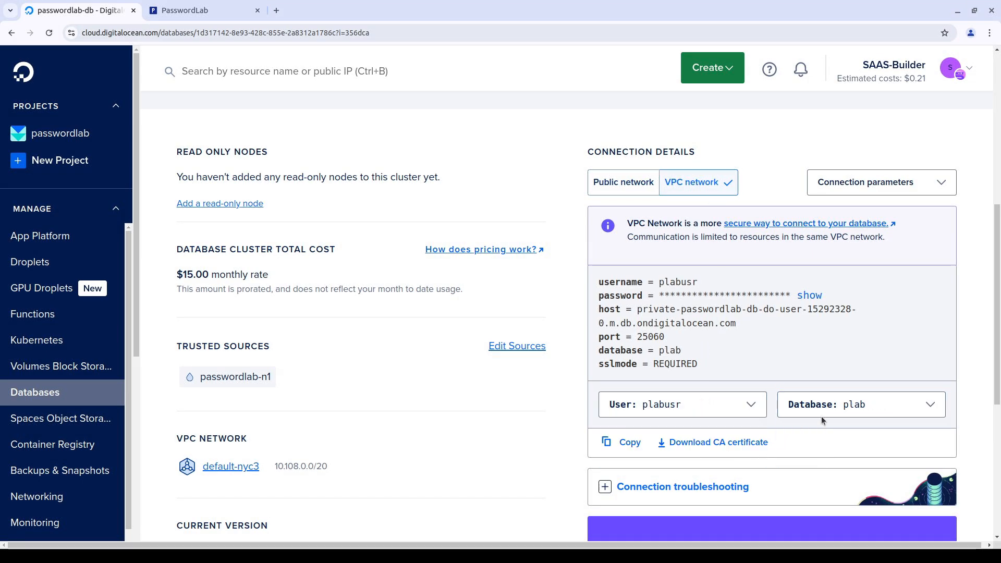
left_click_drag(636, 310, 736, 324)
key("ctrl+c")
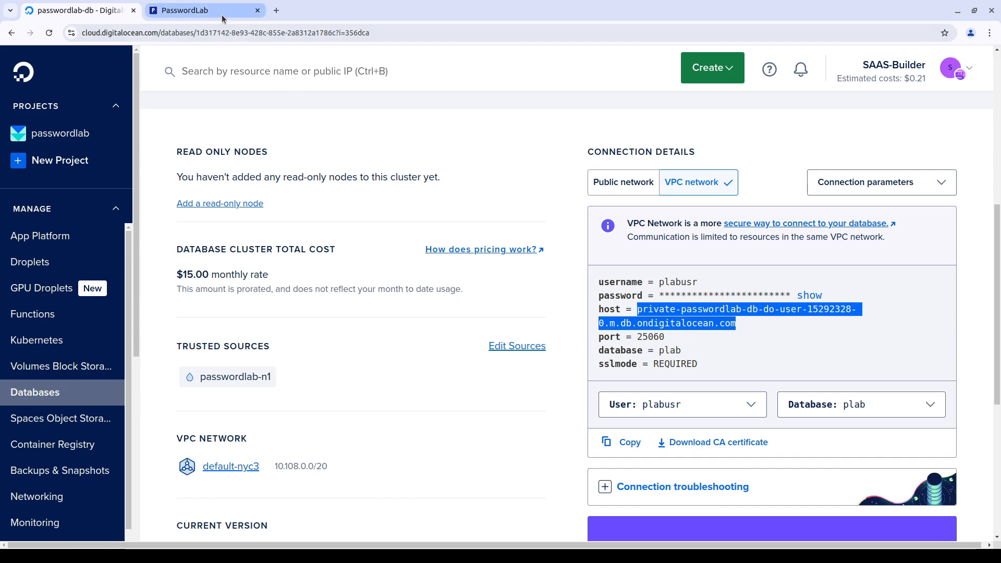
- Fill the installer's database host and port 25060 from the DigitalOcean connection details
left_click(188, 11)
left_click(381, 213)
key("ctrl+v")
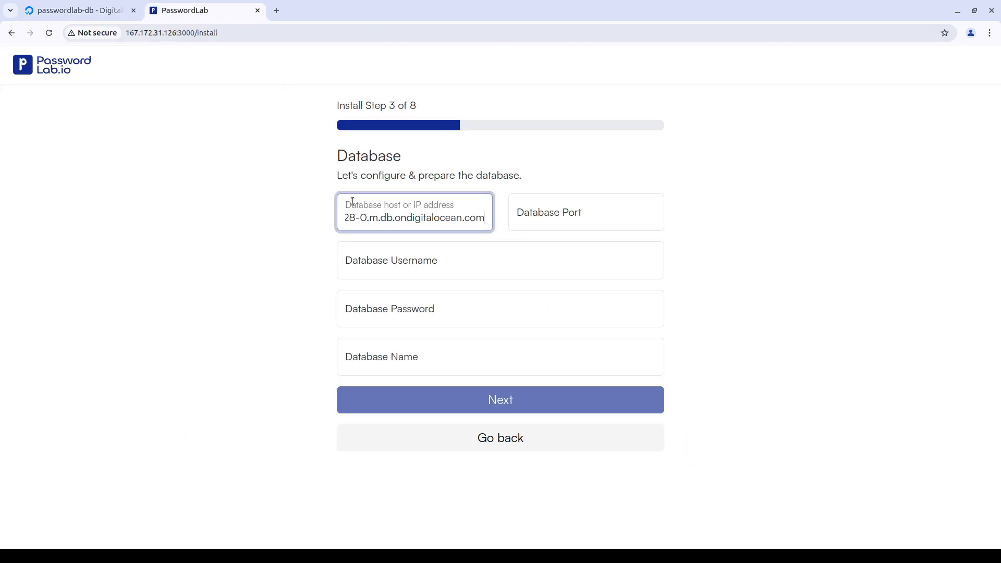
left_click(103, 14)
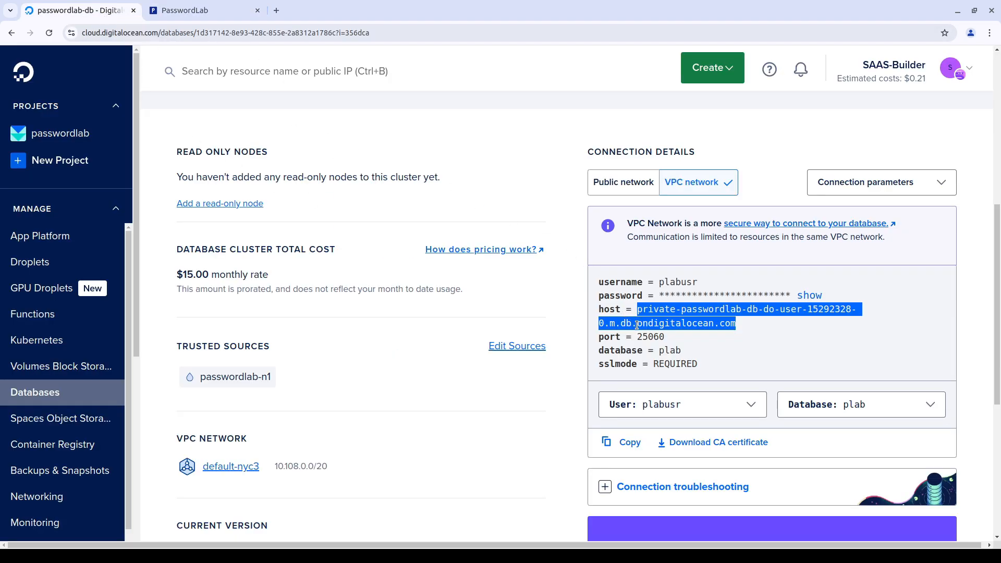
left_click(648, 341)
double_click(648, 341)
key("ctrl+c")
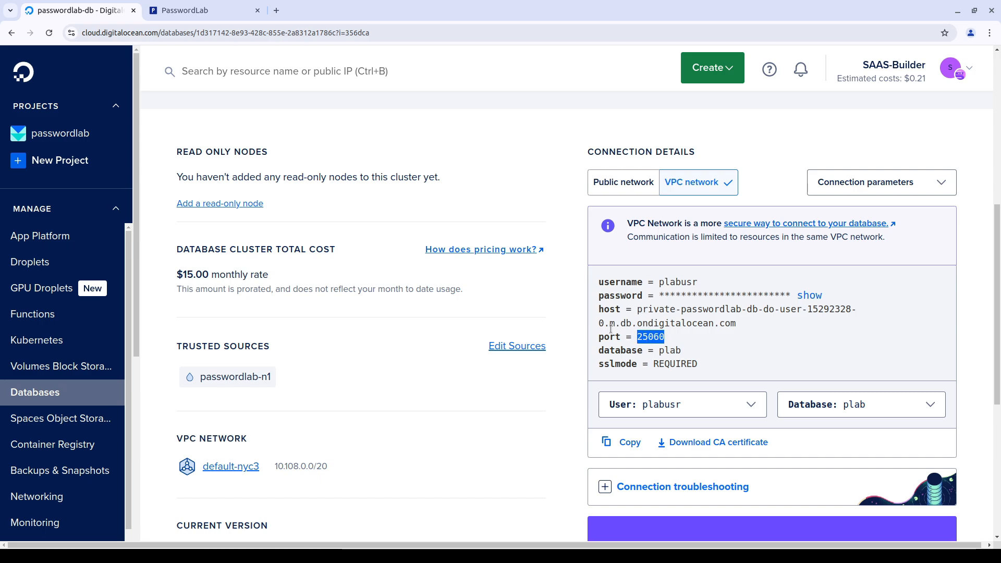
left_click(205, 16)
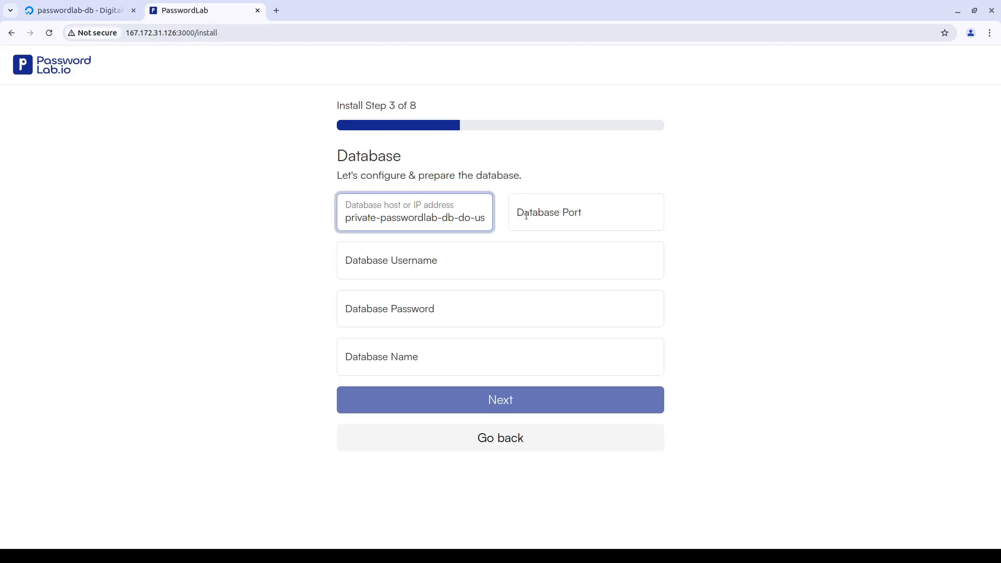
key("Tab")
key("ctrl+v")
- Copy the database username plabusr and the revealed database password into the installer
left_click(94, 14)
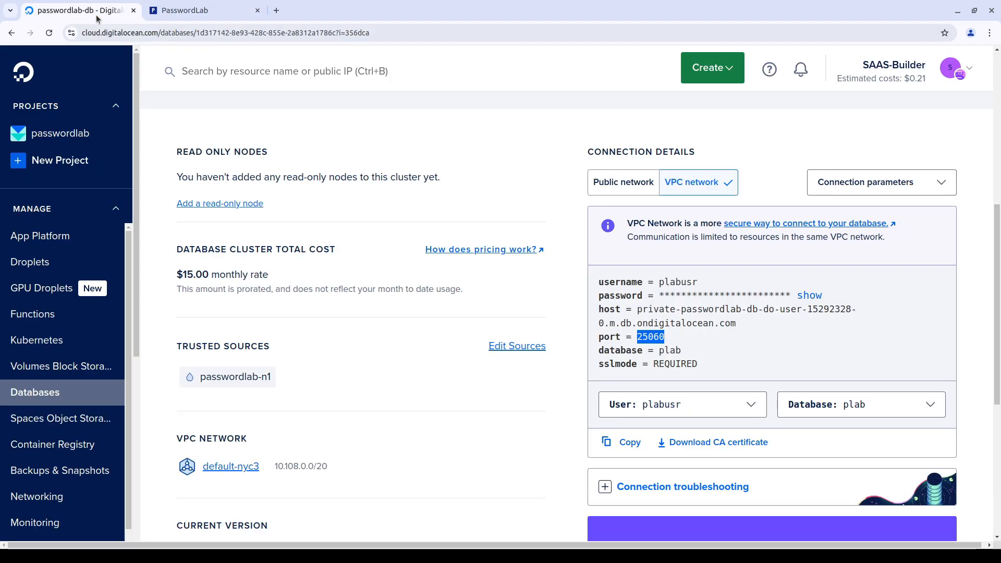
double_click(678, 282)
key("ctrl+c")
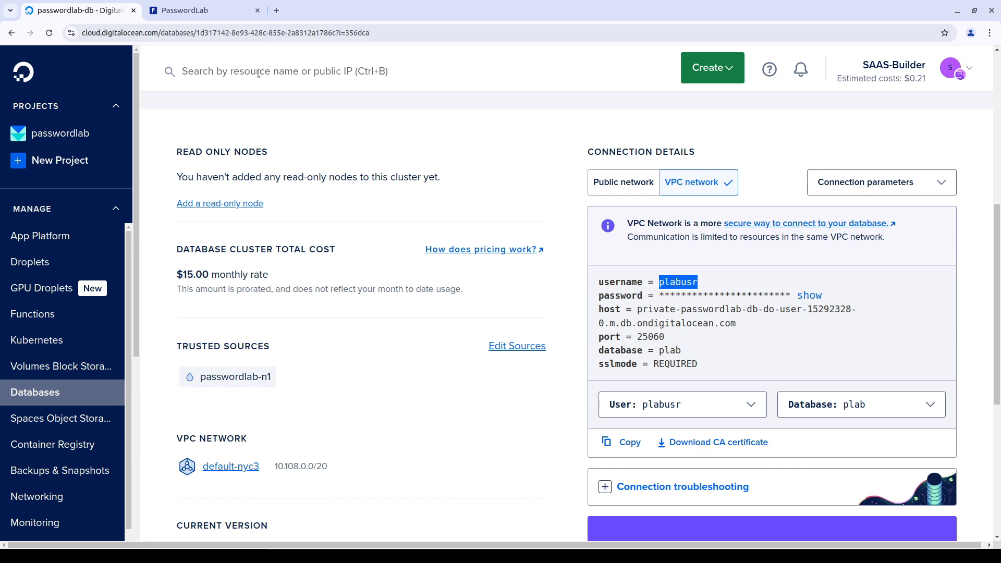
left_click(205, 11)
left_click(368, 266)
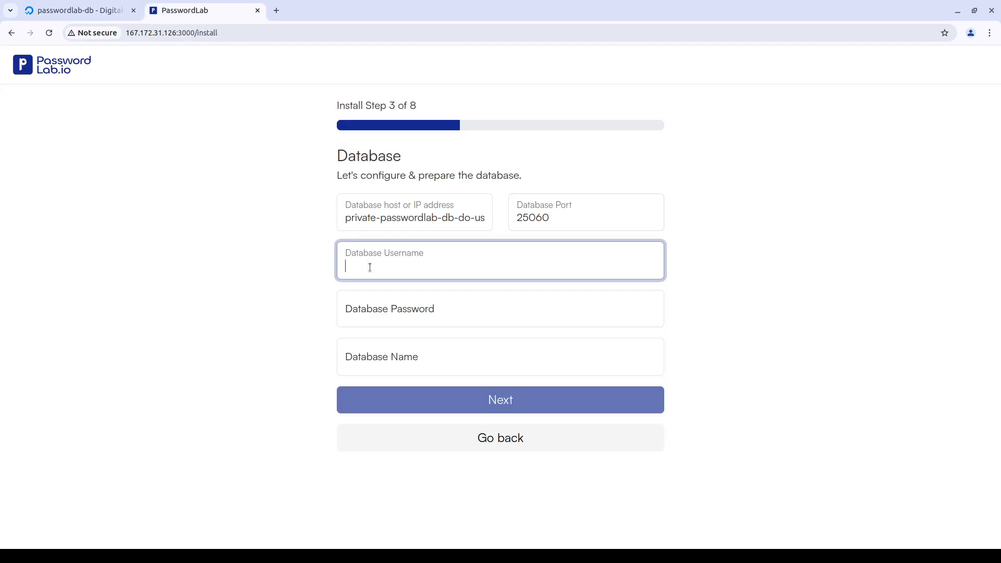
key("ctrl+v")
left_click(84, 19)
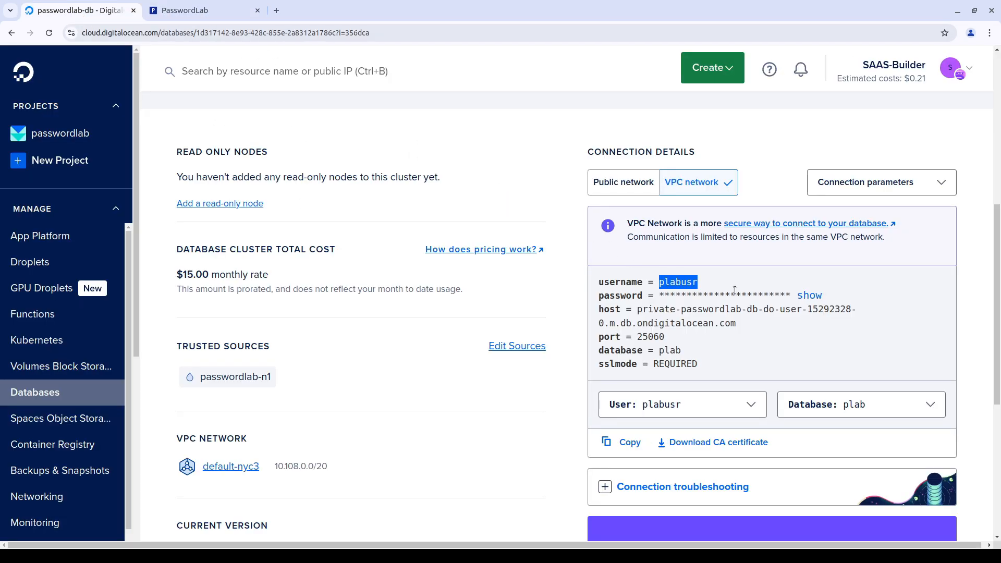
left_click(809, 295)
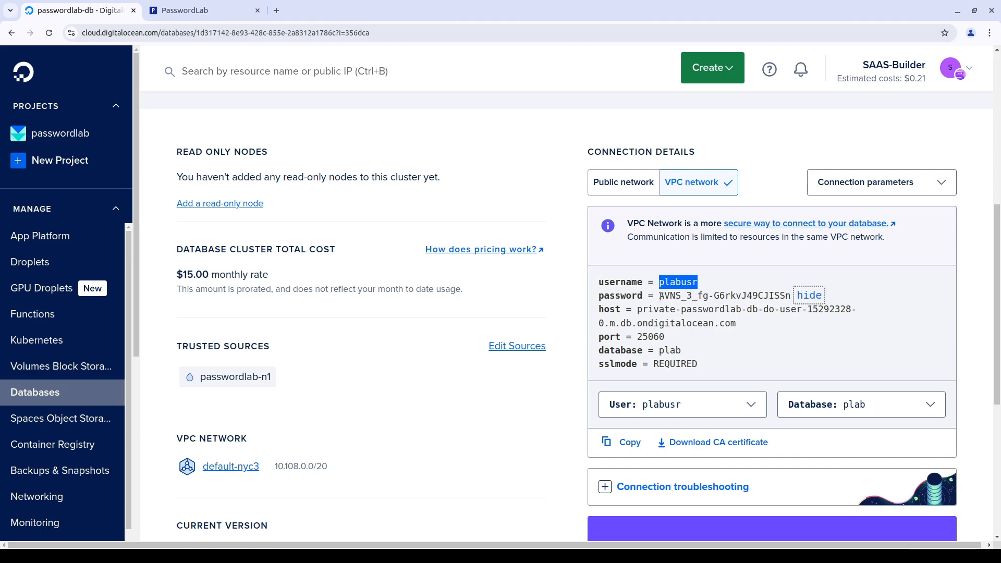
left_click_drag(659, 296, 788, 296)
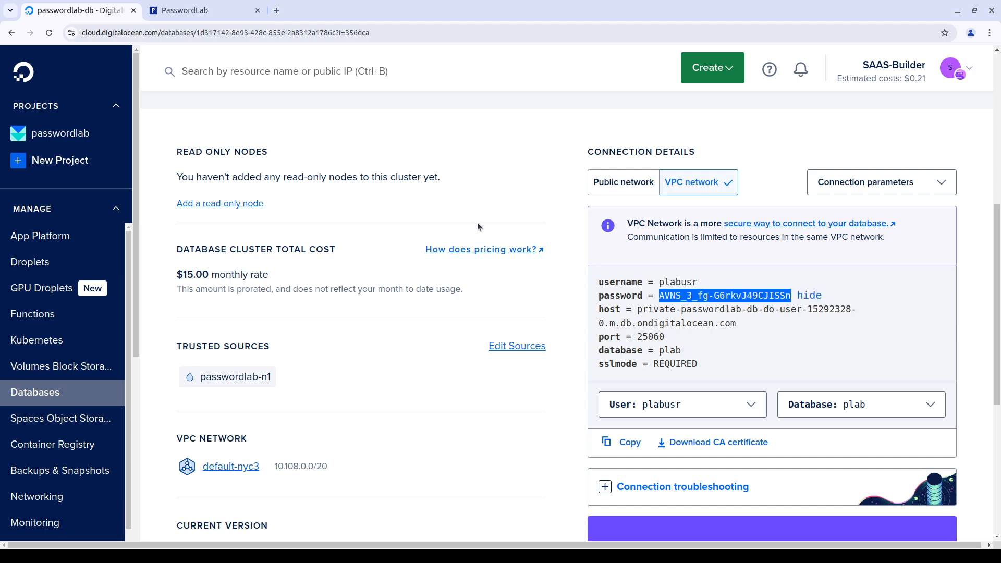
left_click(192, 14)
left_click(400, 310)
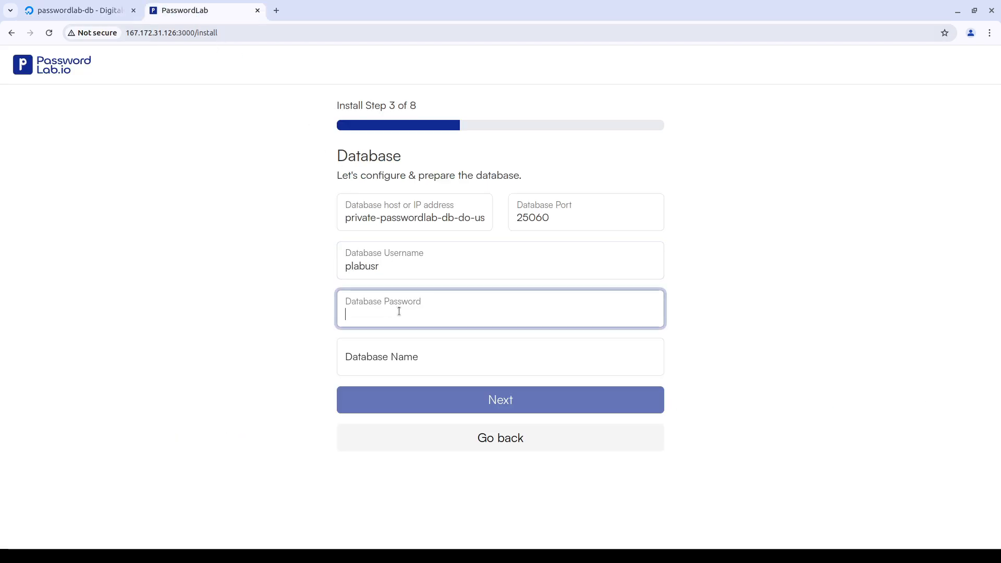
key("ctrl+v")
- Enter database name plab and submit the database settings
left_click(81, 12)
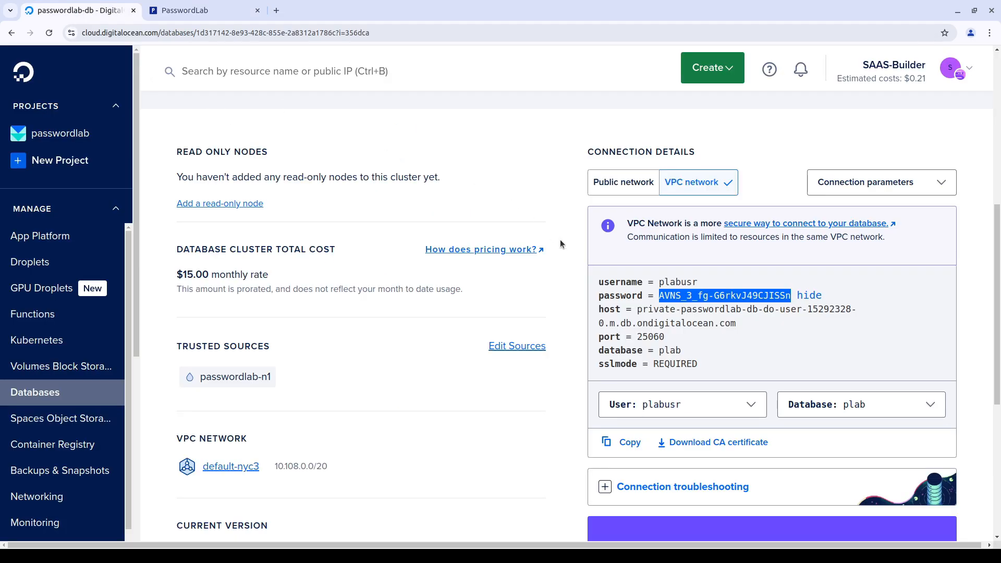
double_click(670, 349)
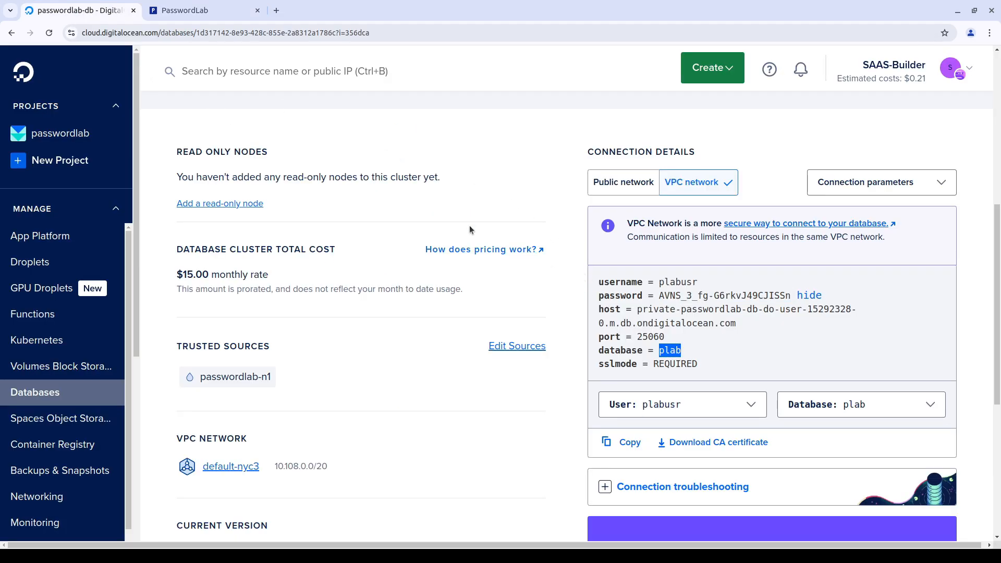
left_click(182, 14)
left_click(408, 365)
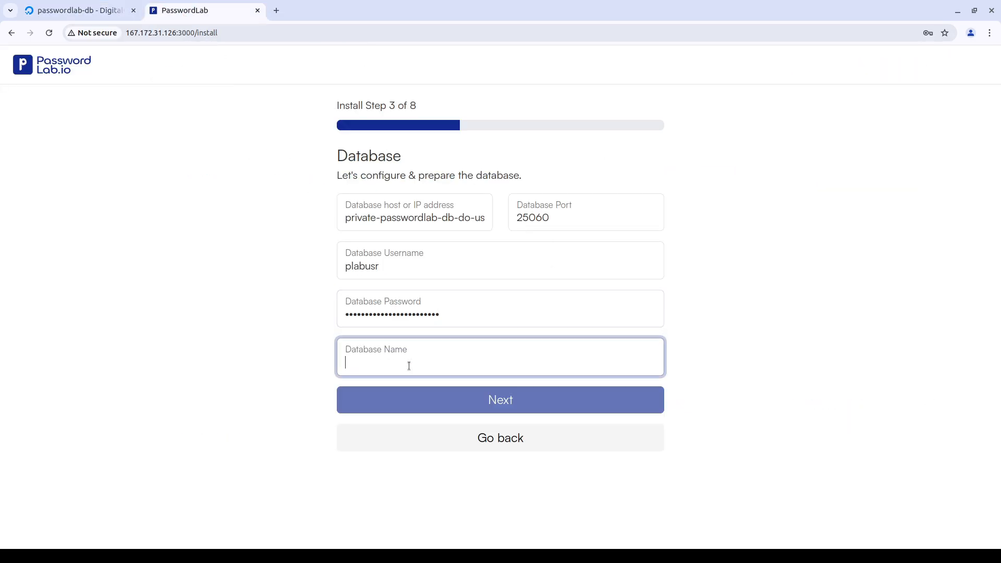
type("plab")
left_click(433, 409)
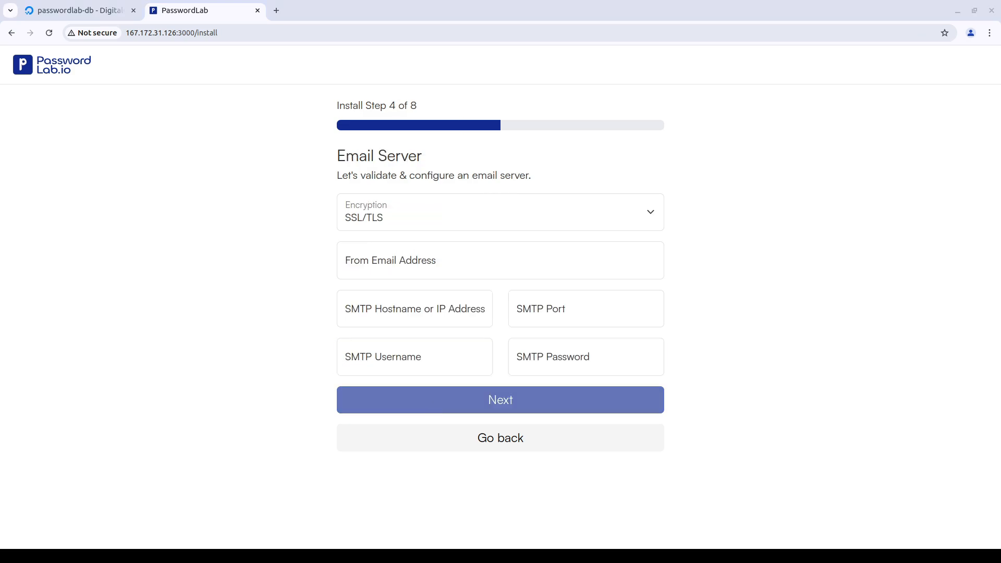
- Paste the sender e-mail address and SMTP hostname, and set SMTP port 465
left_click(426, 263)
key("ctrl+v")
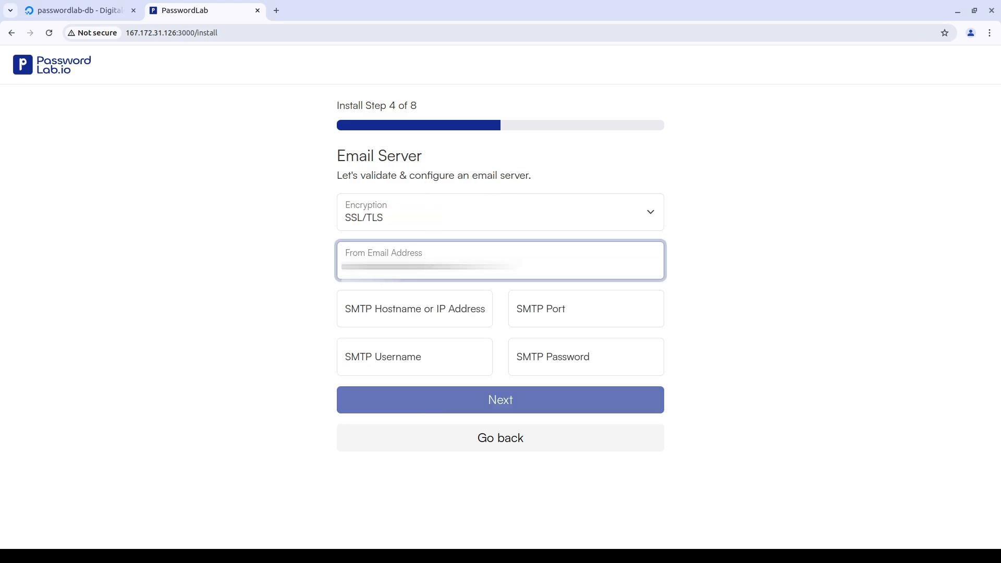
key("alt+Tab")
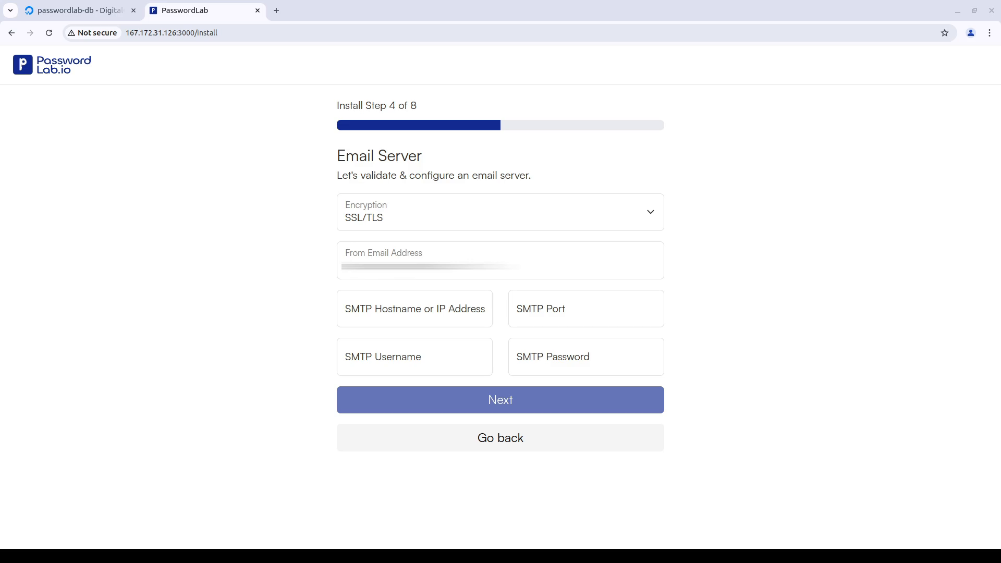
key("alt+Tab")
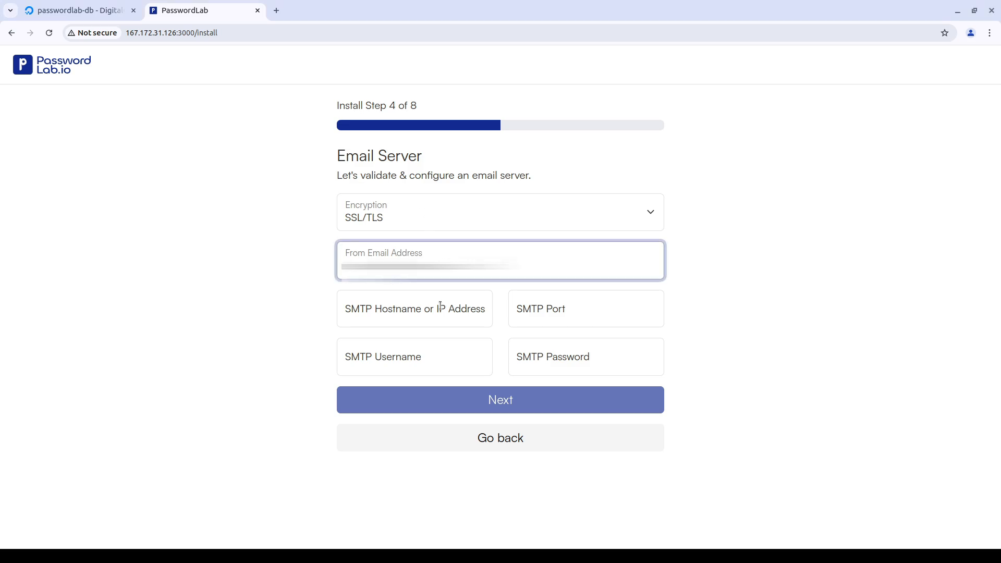
left_click(432, 317)
key("ctrl+v")
key("alt+Tab")
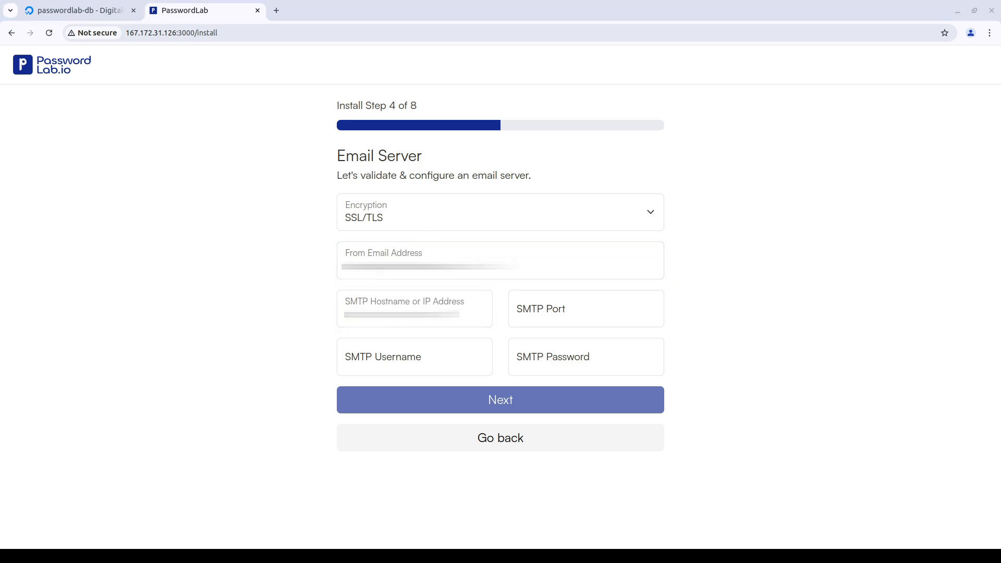
key("alt+Tab")
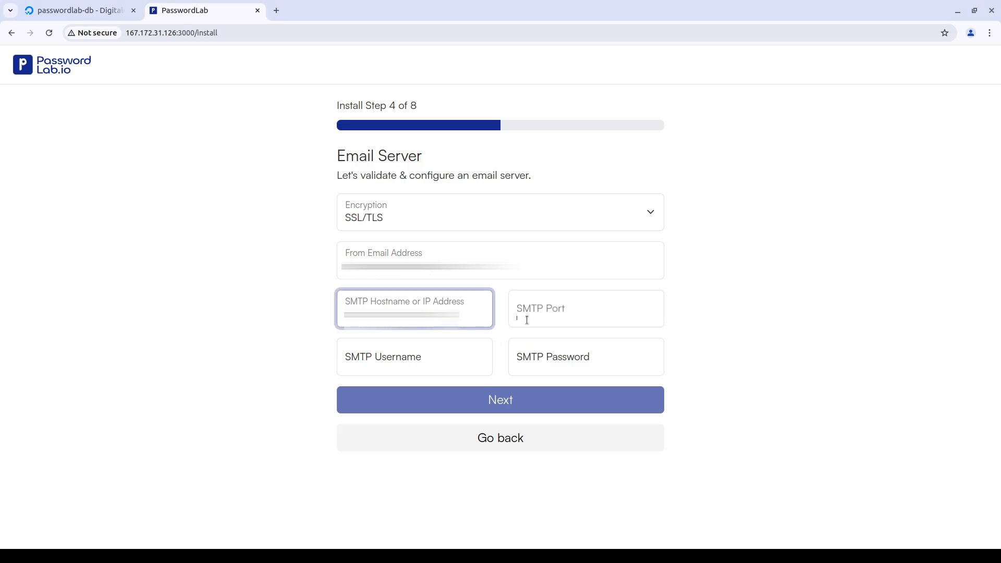
left_click(518, 318)
type("465")
- Paste the SMTP username and password, then submit the email server settings
key("alt+Tab")
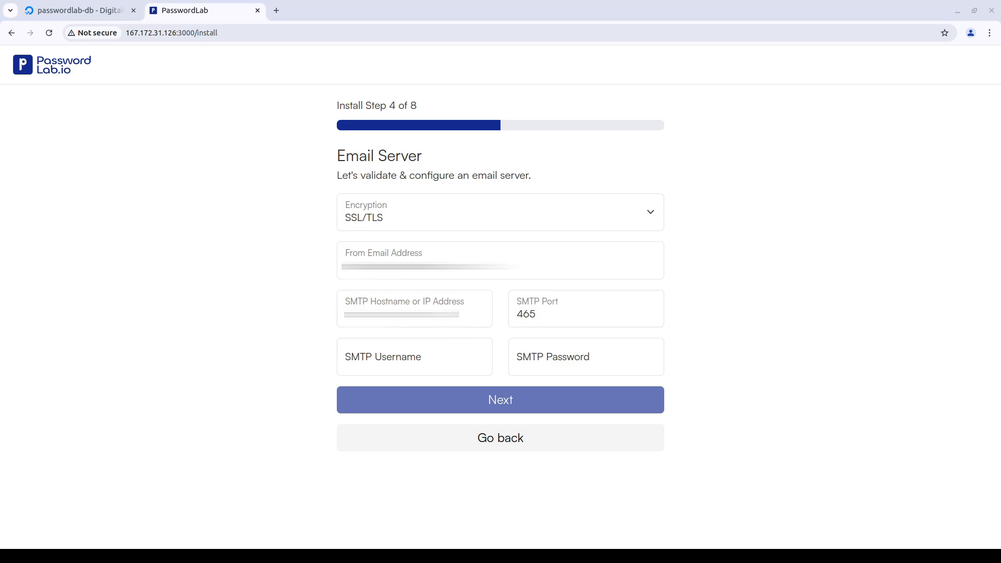
key("alt+Tab")
left_click(424, 351)
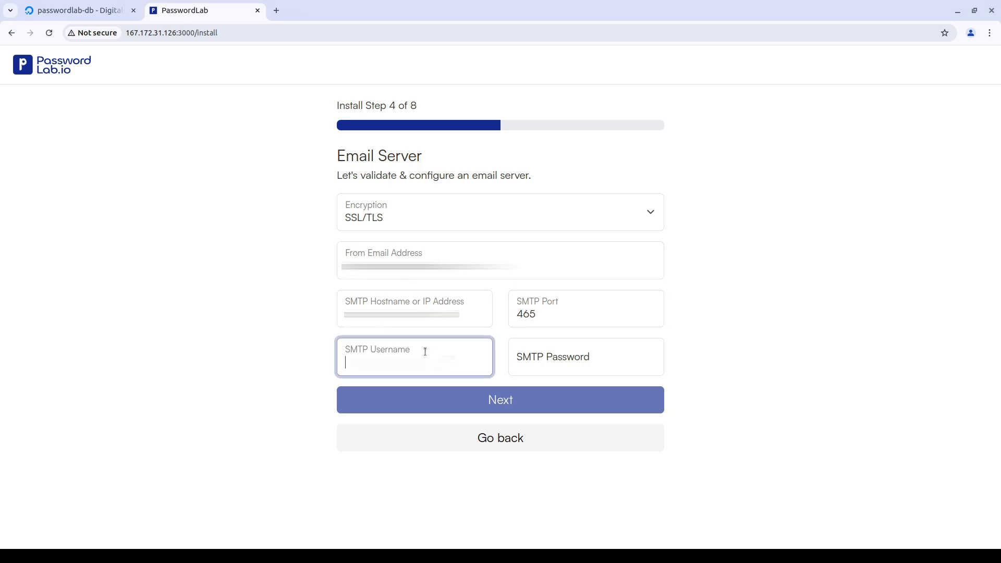
key("ctrl+v")
key("alt+Tab")
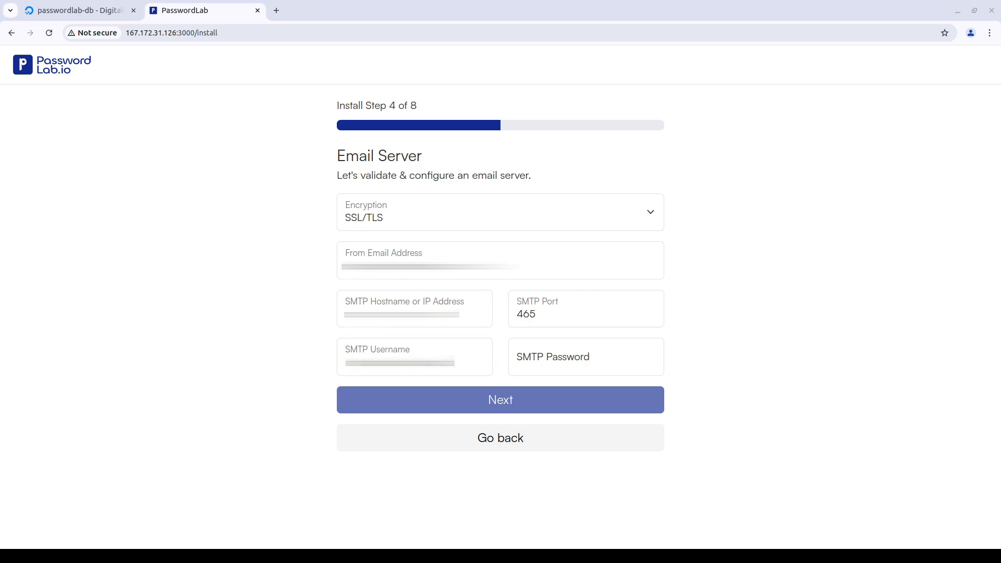
key("alt+Tab")
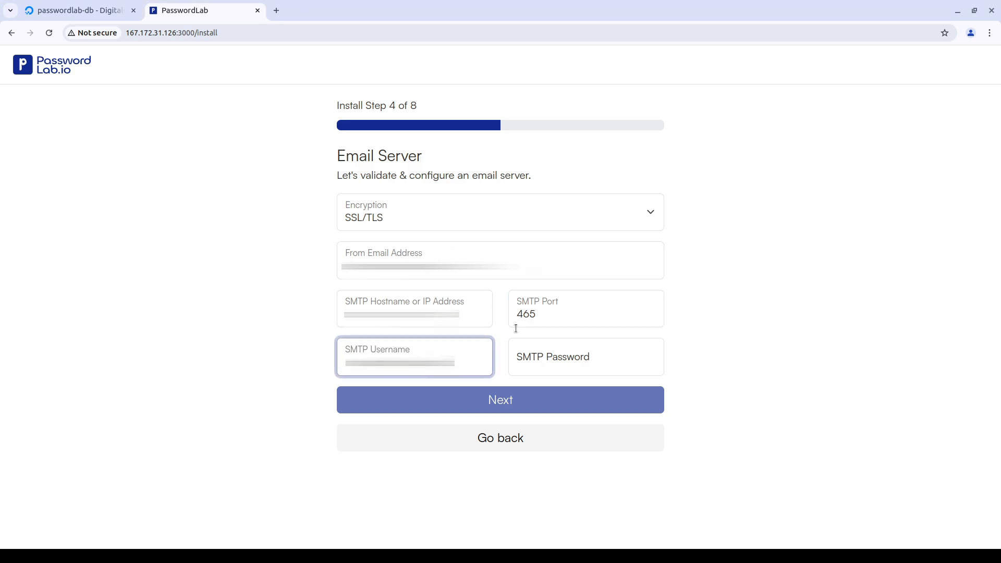
left_click(535, 357)
key("ctrl+v")
left_click(530, 401)
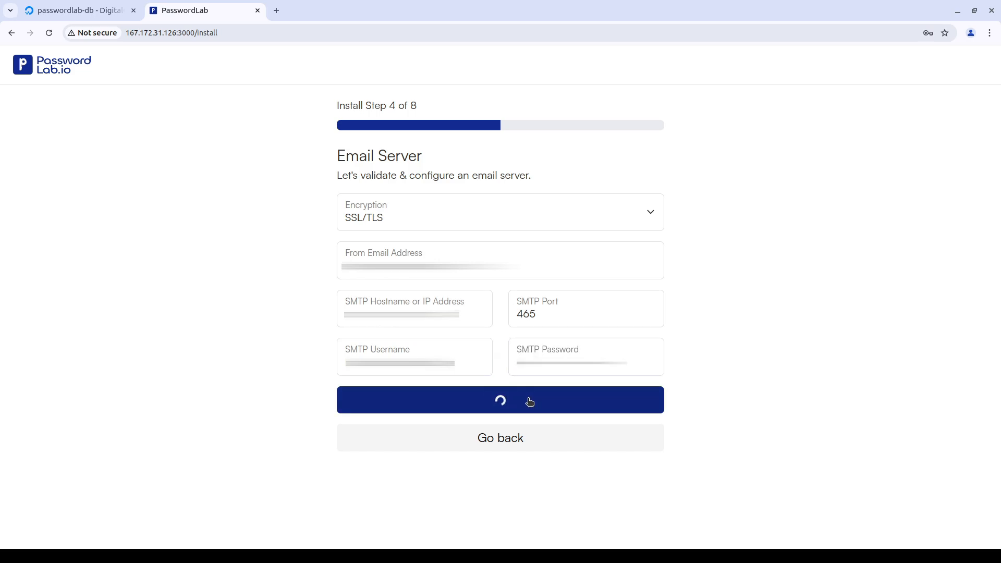
- Create the admin account with full name admin, the admin e-mail and a strong password
left_click(439, 213)
type("admin")
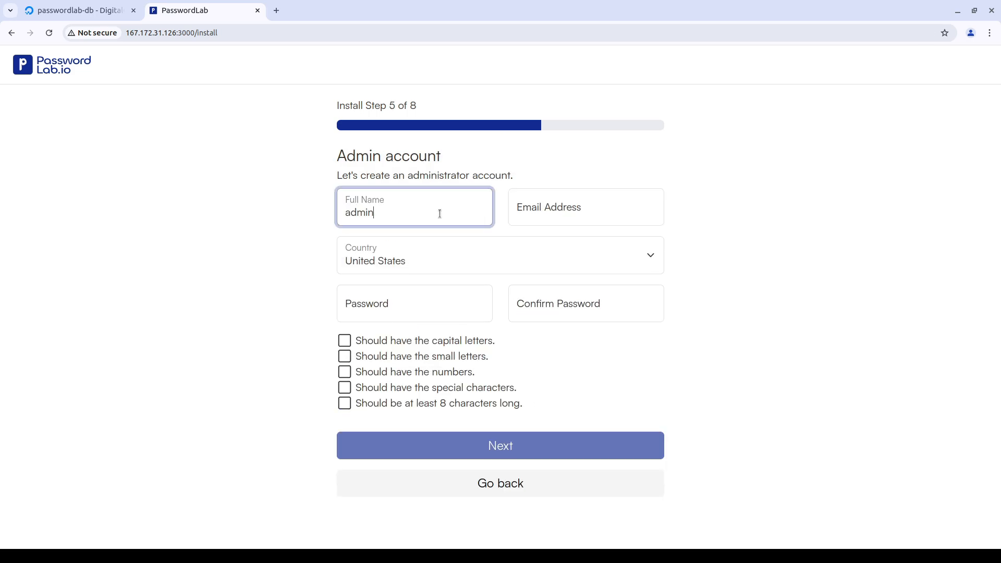
key("Tab")
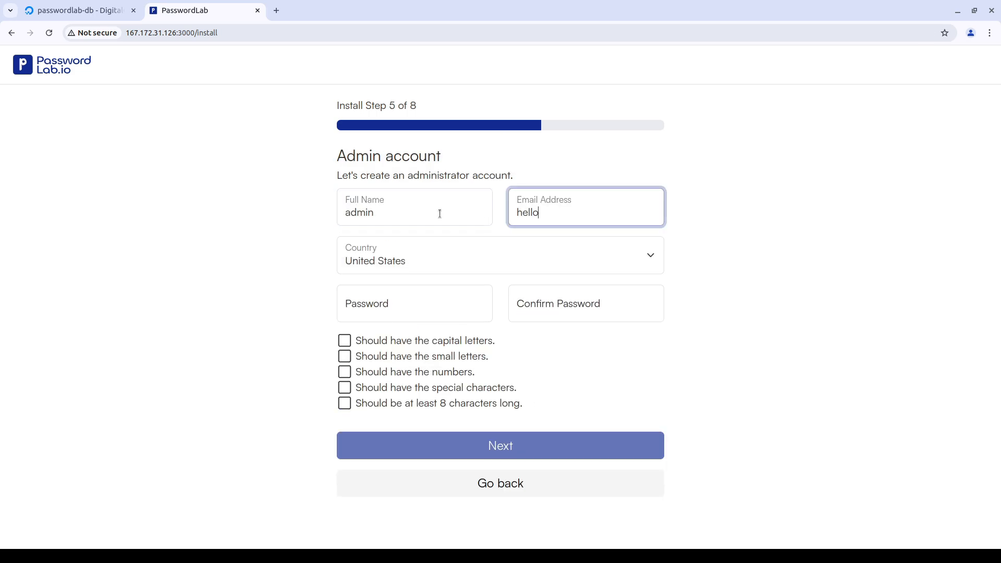
key("Tab")
key("Tab")
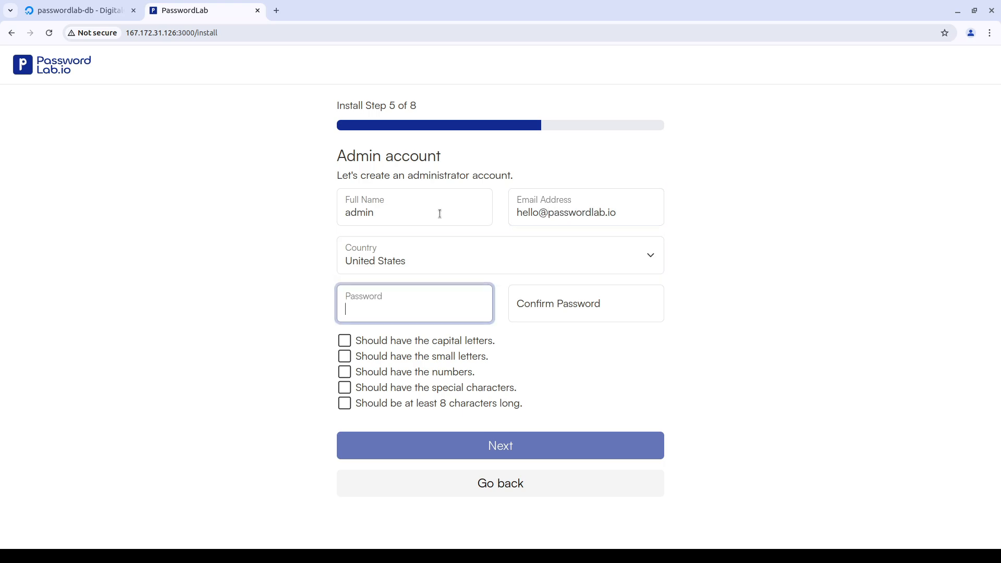
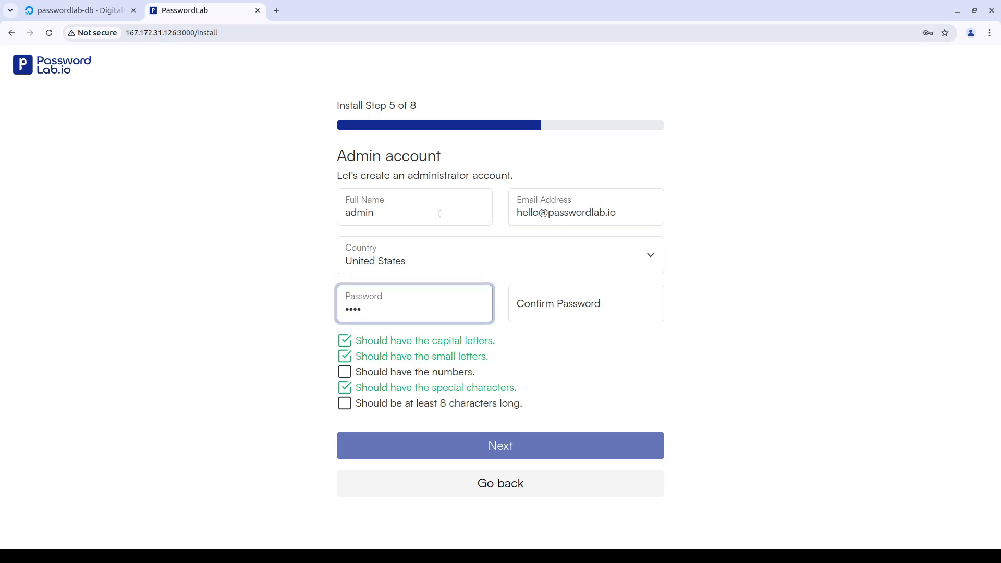
key("Tab")
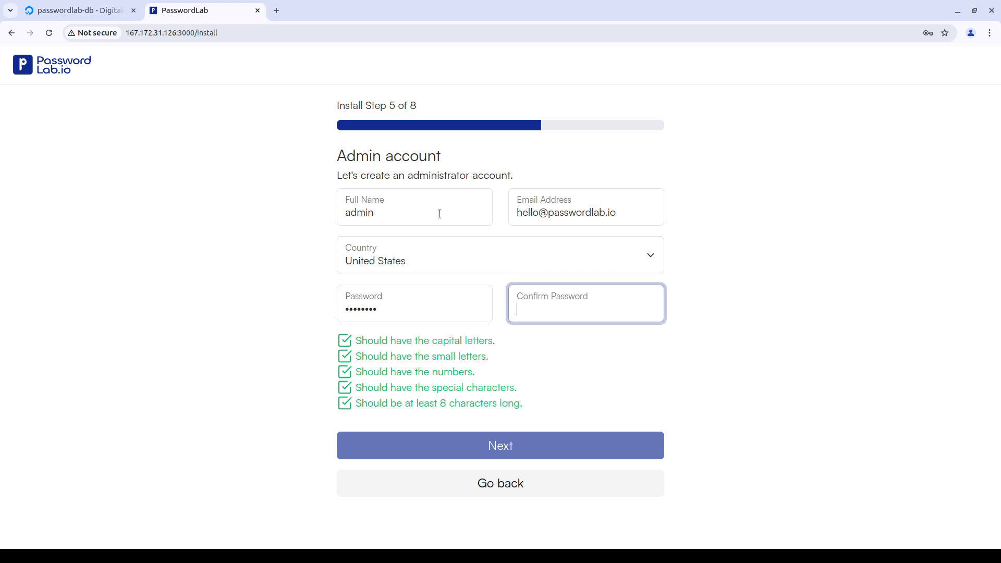
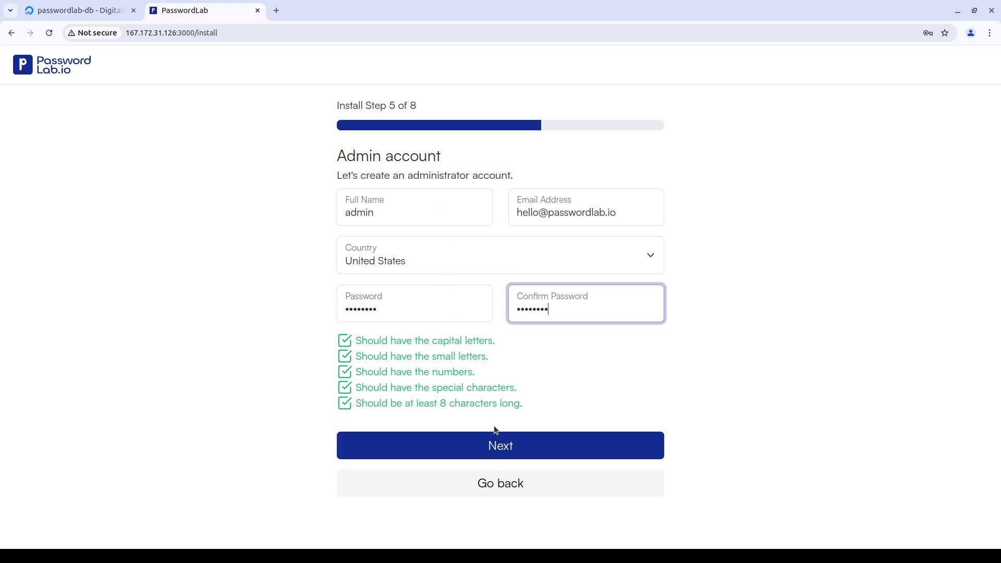
left_click(498, 447)
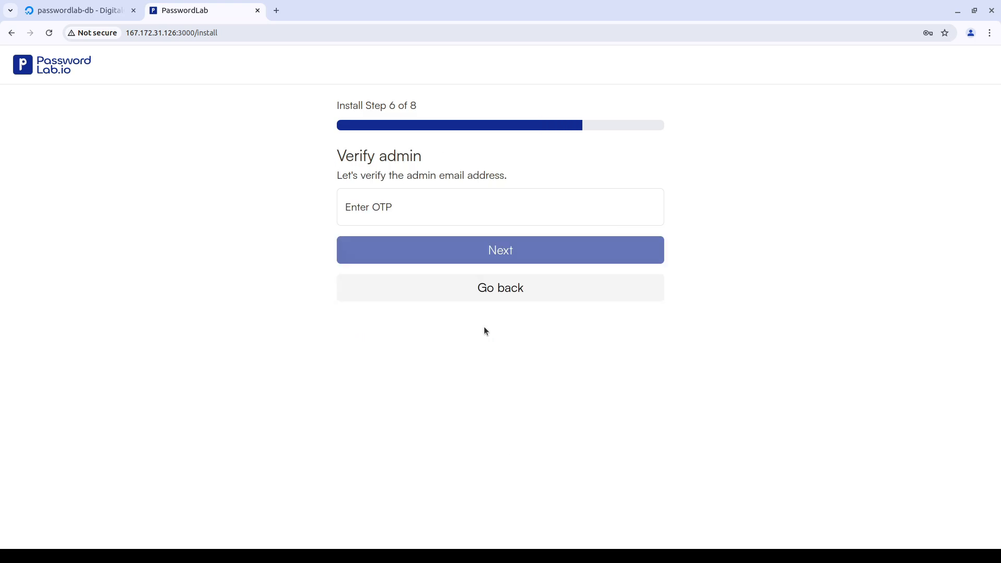
- Enter the e-mailed one-time code to verify the admin and reach the Vault step
left_click(471, 214)
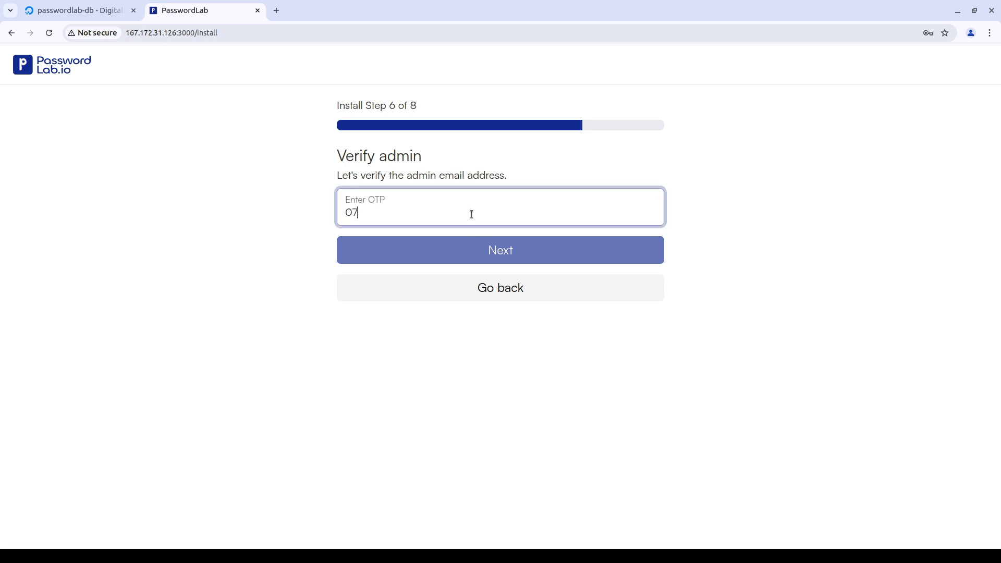
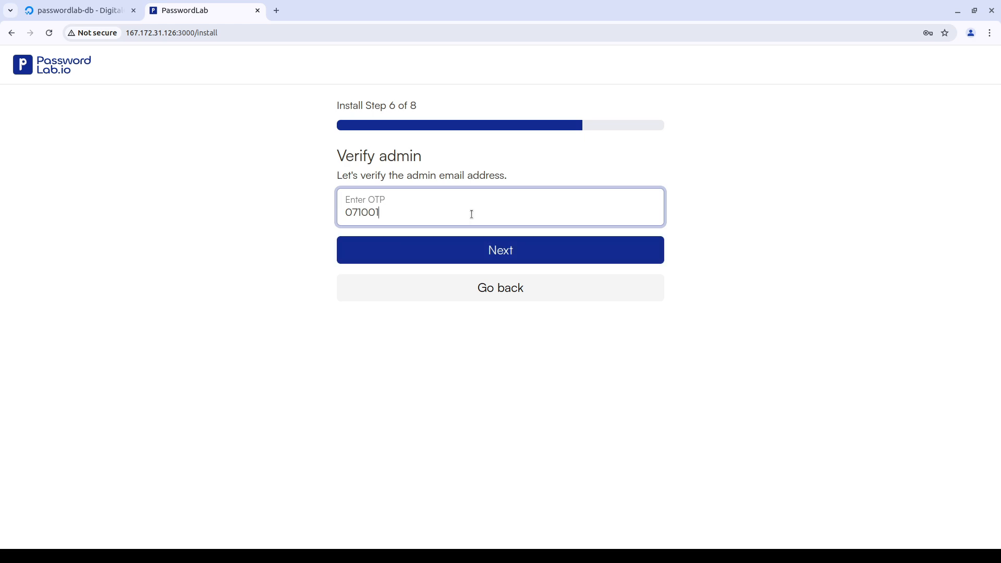
left_click(471, 260)
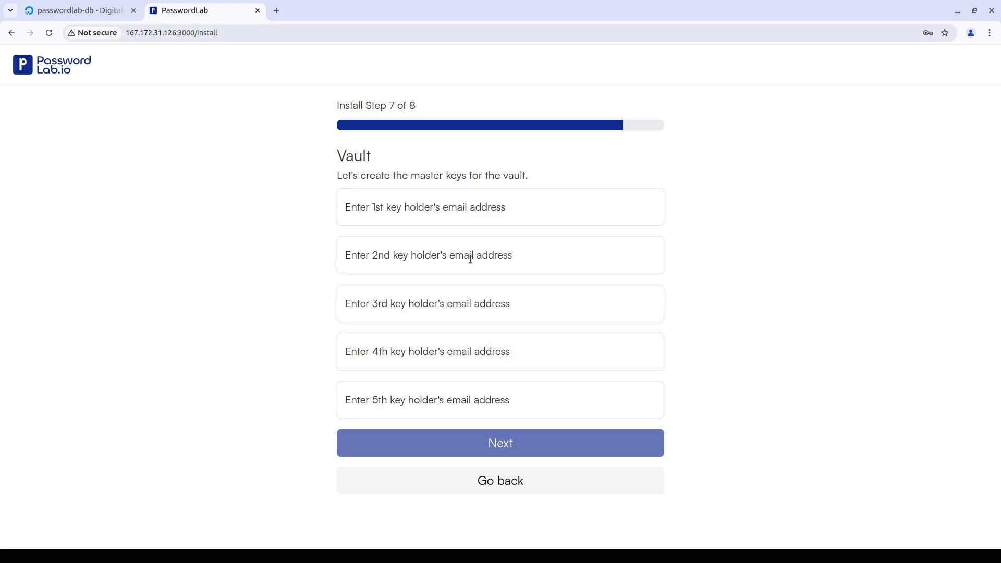
- Fill all five key holder fields with the same e-mail address and start installation
left_click(456, 217)
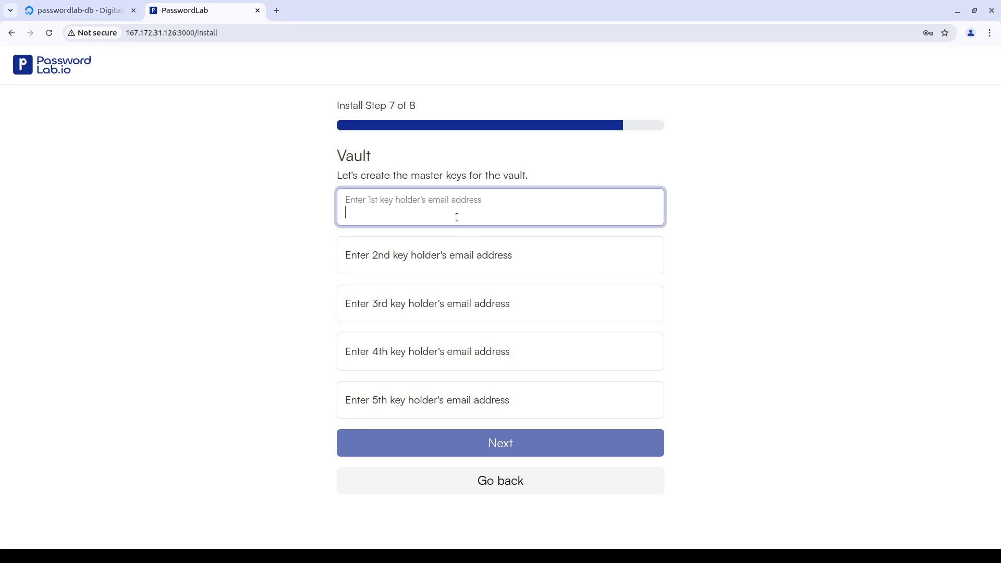
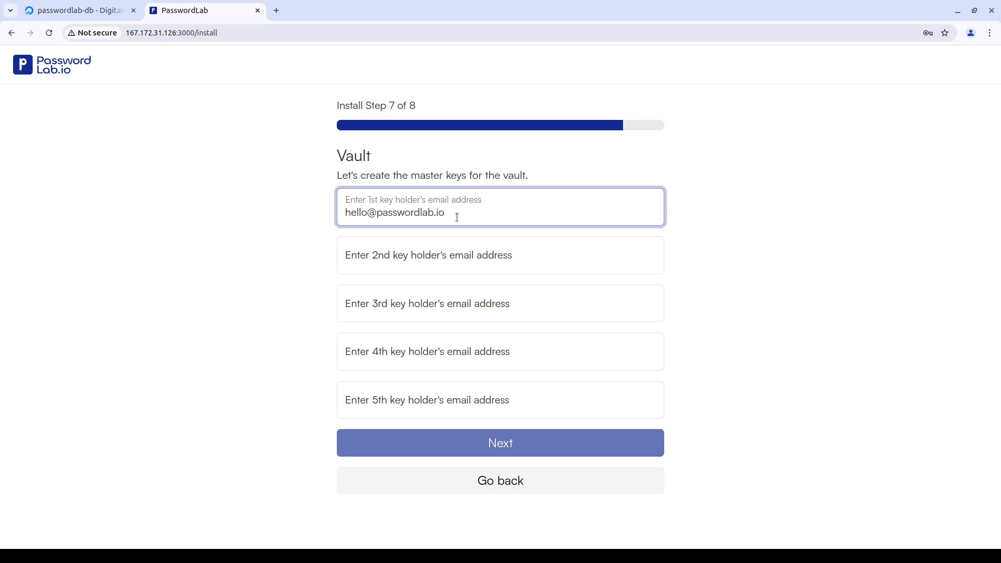
key("ctrl+a")
key("ctrl+c")
key("Tab")
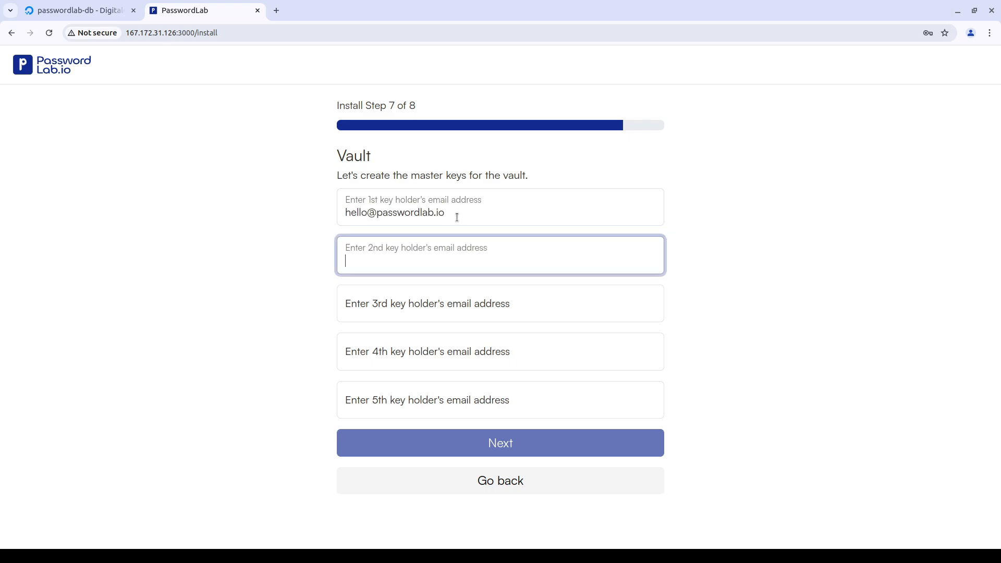
key("ctrl+v")
key("Tab")
key("ctrl+v")
key("Tab")
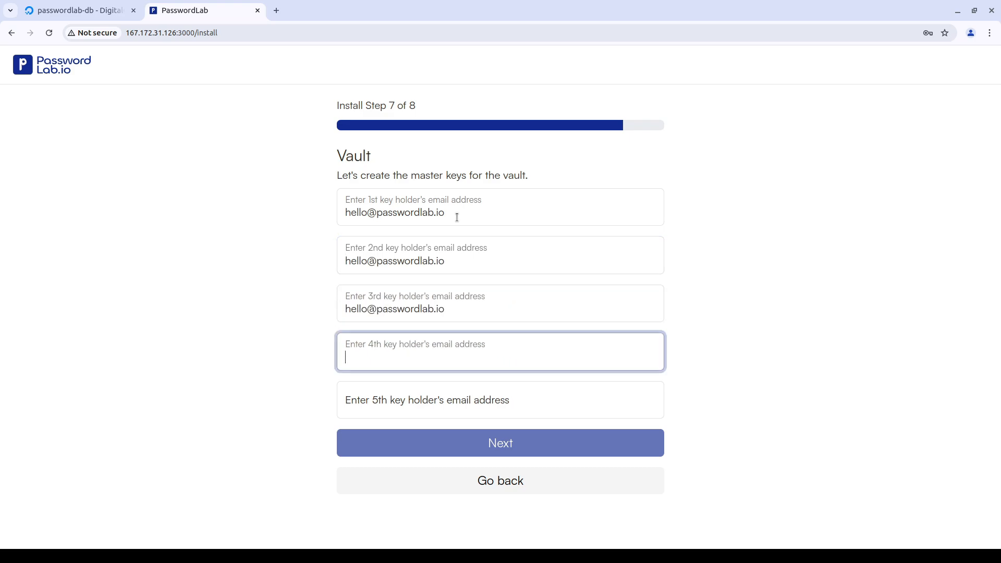
key("ctrl+v")
key("Tab")
key("ctrl+v")
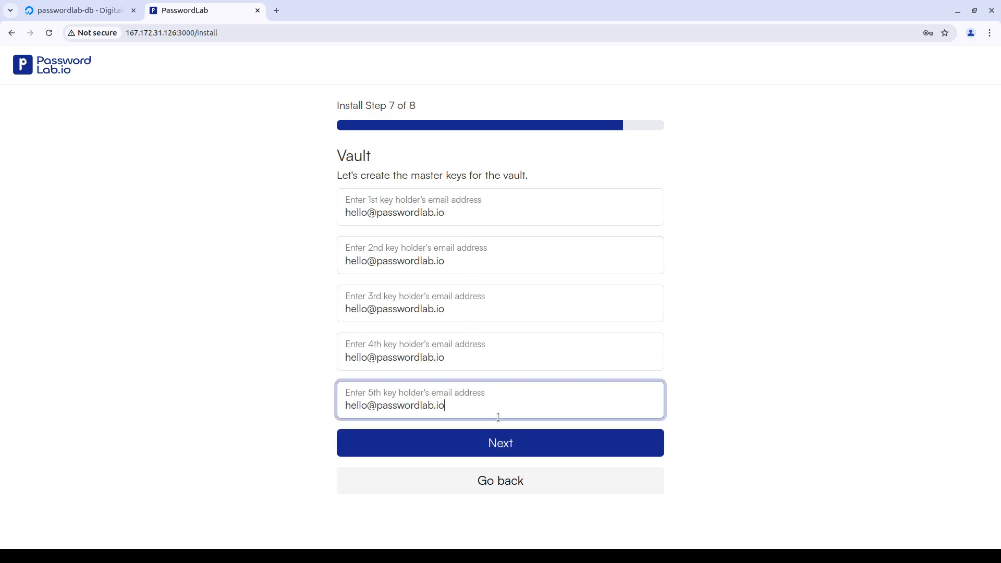
left_click(500, 444)
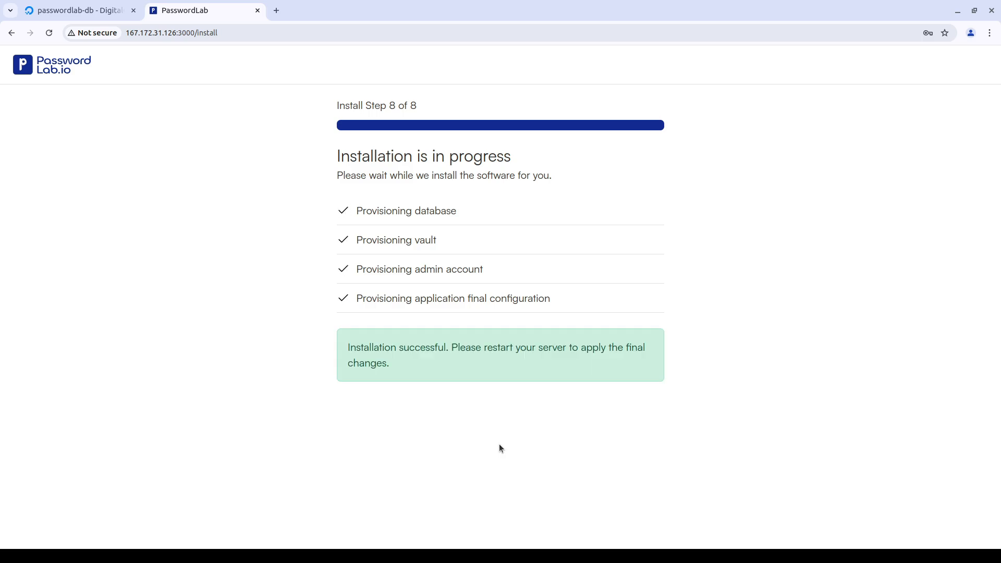
- Switch to a terminal after the installation reports success
key("alt+Tab")
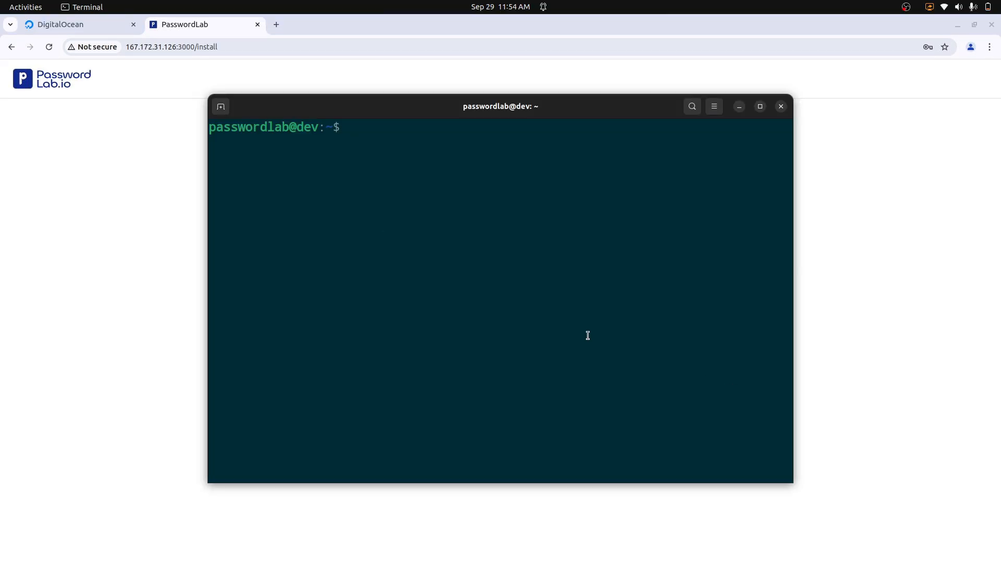
- SSH into the droplet as root and clear the login banner
type("ssh root@167.172.31.")
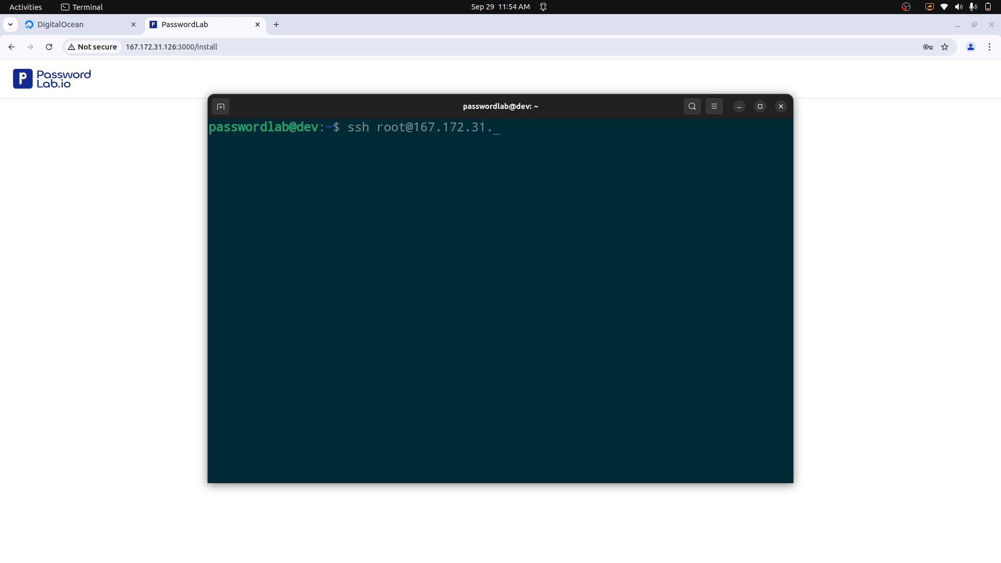
type("126")
key("Return")
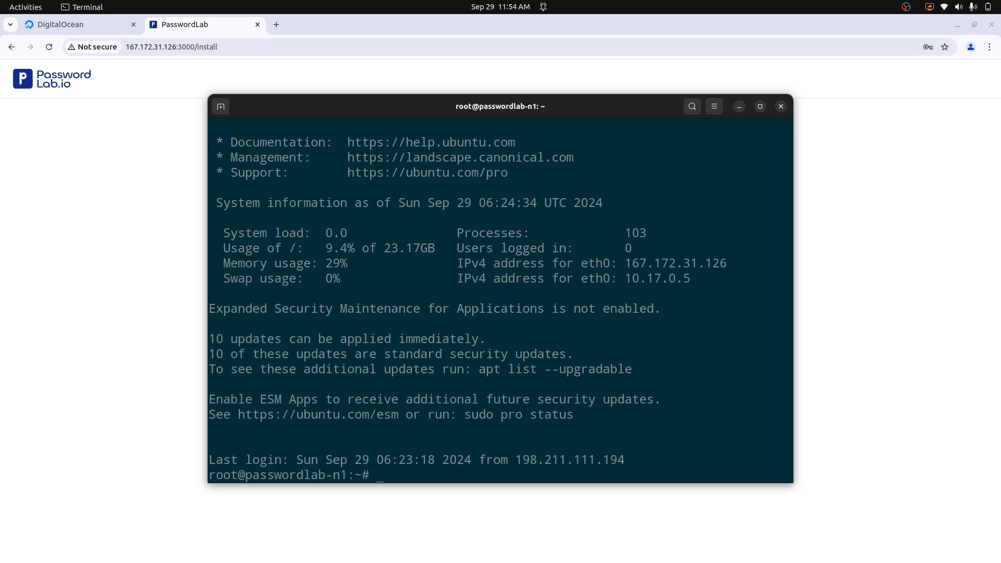
type("clear")
key("Return")
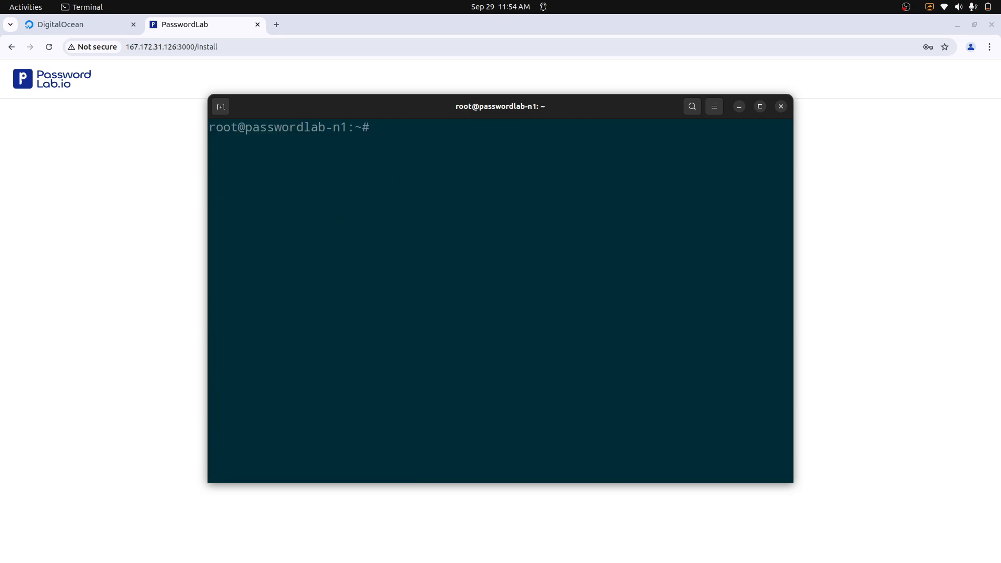
- Restart the passwordlab service and confirm its status is active (running)
type("service passwordlab restart")
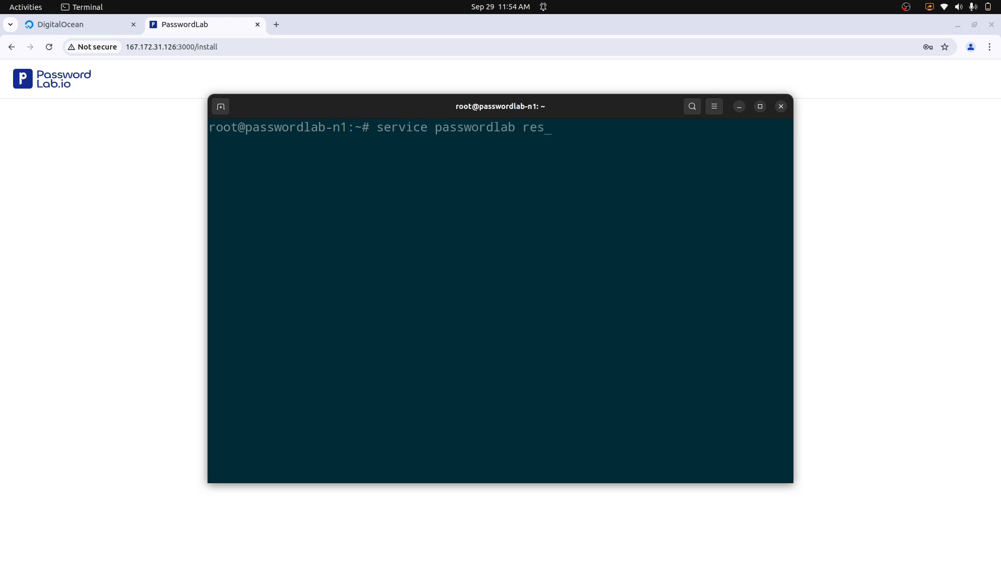
key("Return")
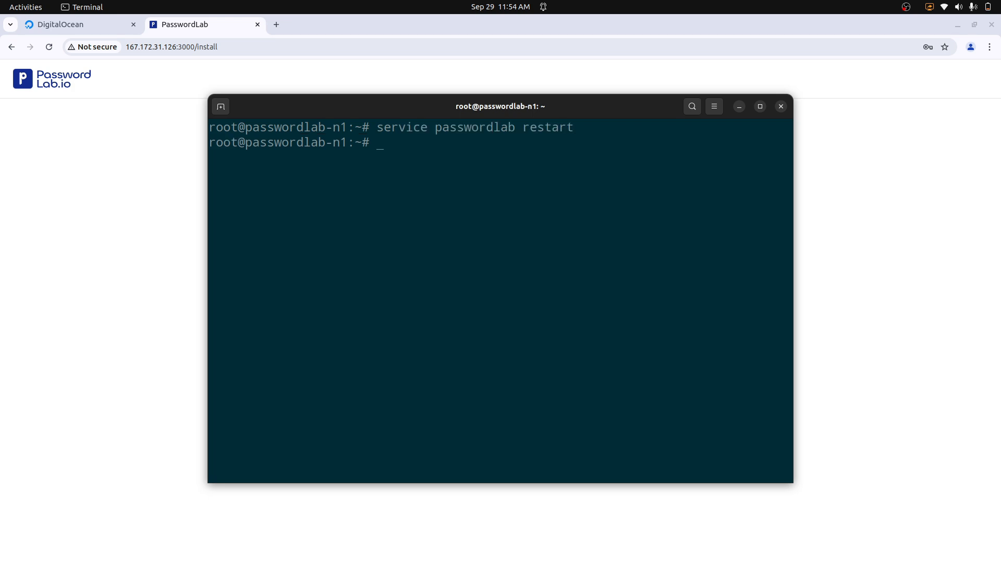
key("Up")
key("BackSpace")
key("BackSpace")
key("BackSpace")
key("BackSpace")
key("BackSpace")
key("BackSpace")
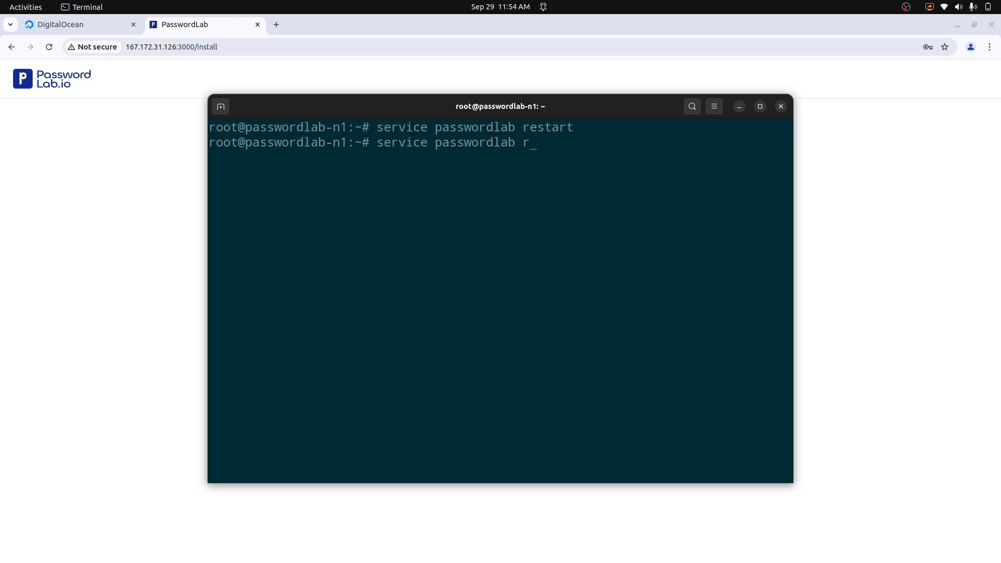
type("status")
key("Return")
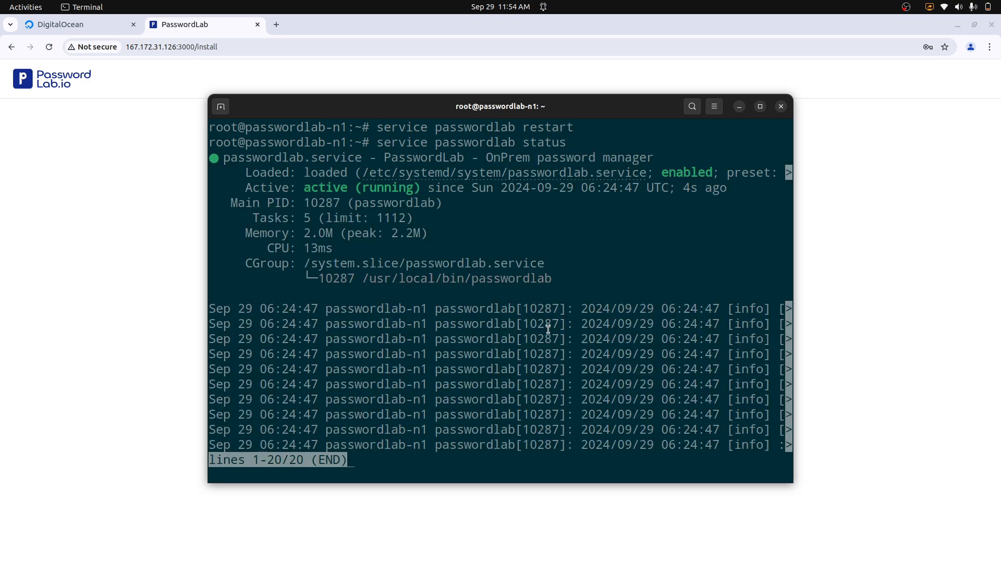
key("alt+Tab")
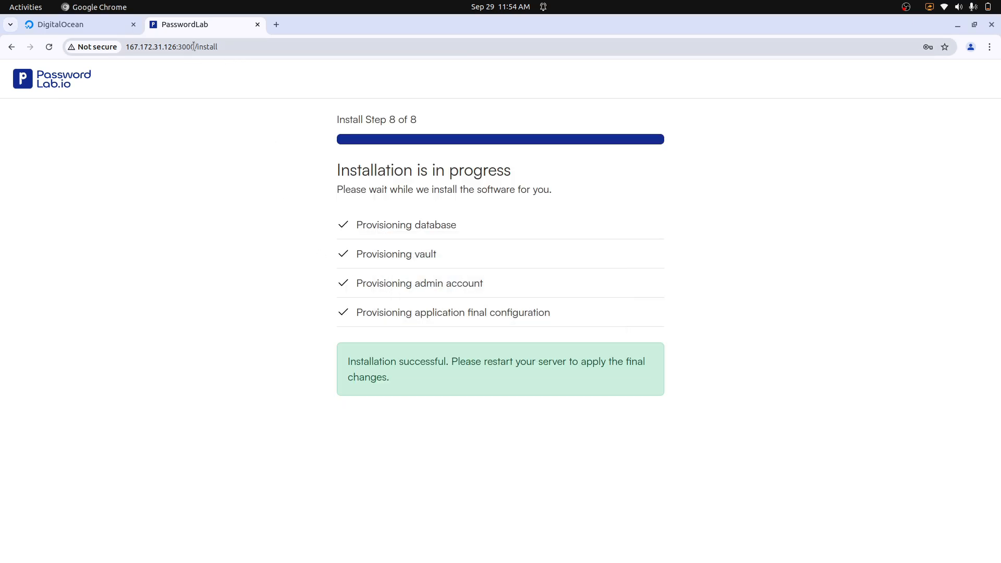
- Remove '/install' from the address to load the root page showing Vault Locked
left_click_drag(194, 47, 299, 49)
key("BackSpace")
key("Return")
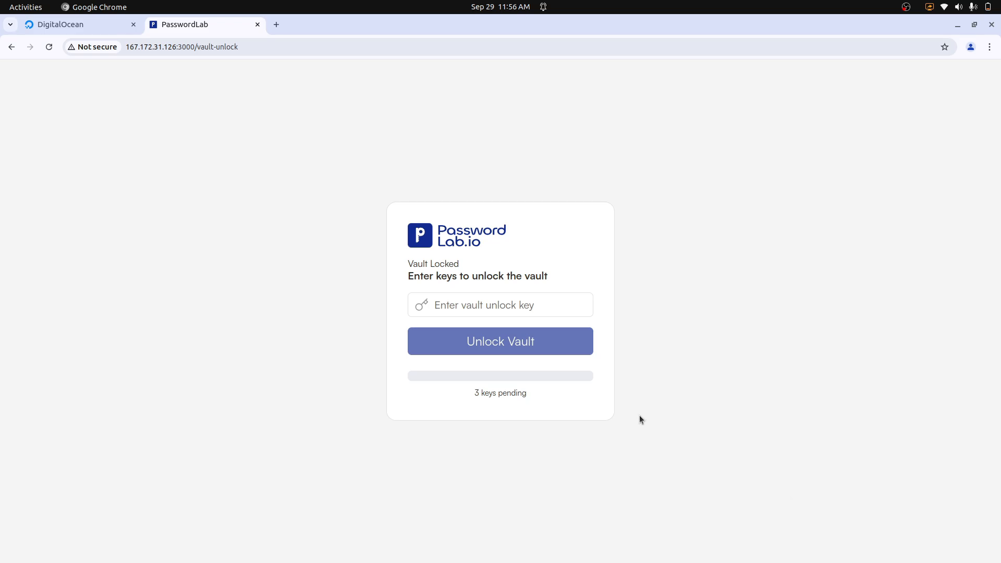
key("alt+Tab")
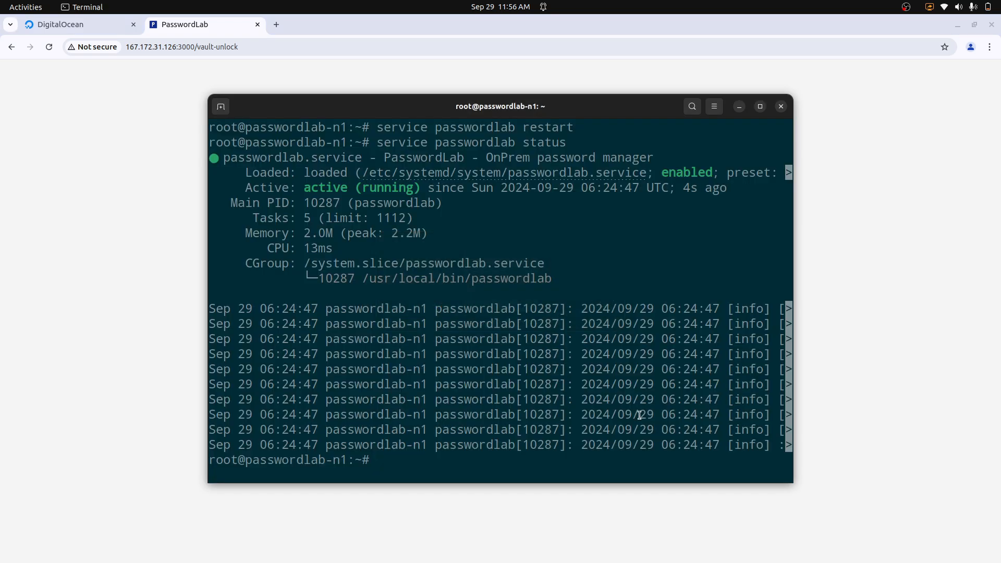
- Clear the terminal and stop the mariadb service with 'service mariadb stop'
type("clear")
key("Return")
type("service")
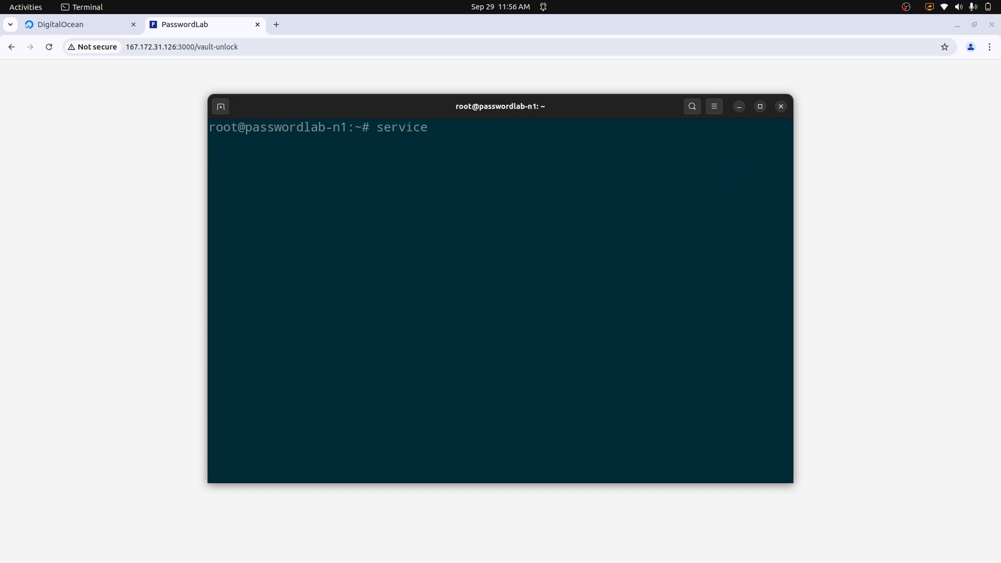
type(" mariadb stop")
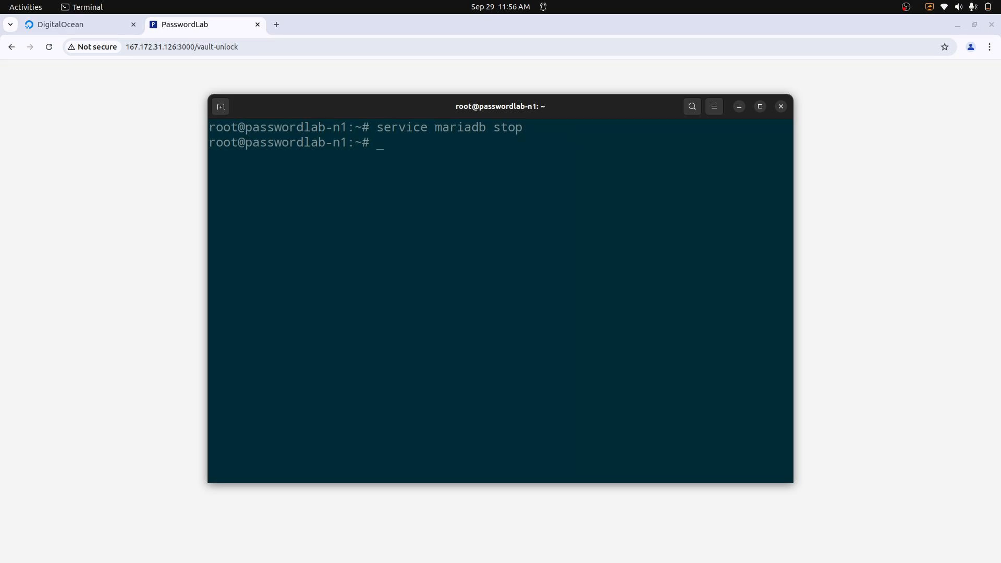
key("alt+Tab")
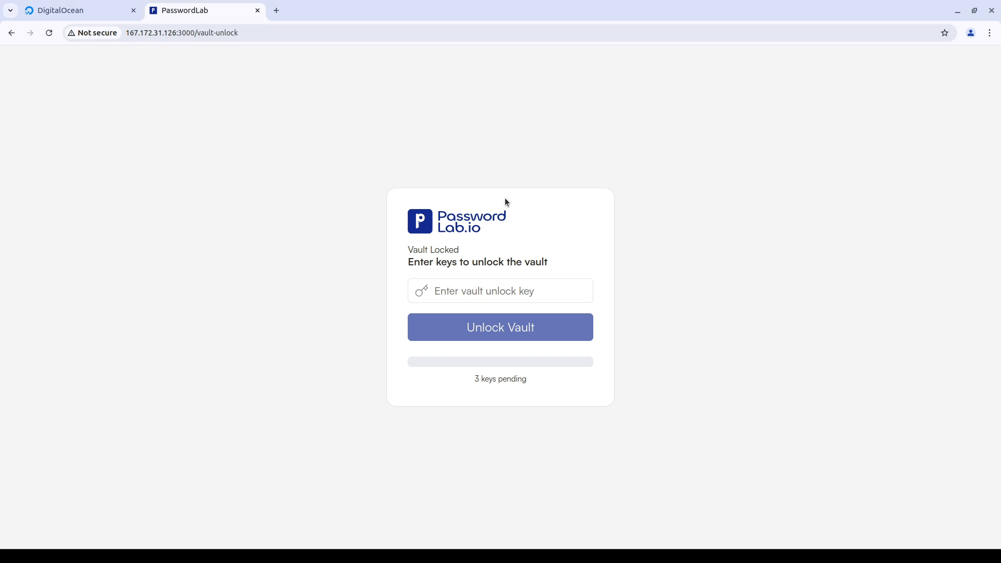
- Paste and submit each of the three vault unlock keys in turn with Unlock Vault
left_click(492, 291)
key("ctrl+v")
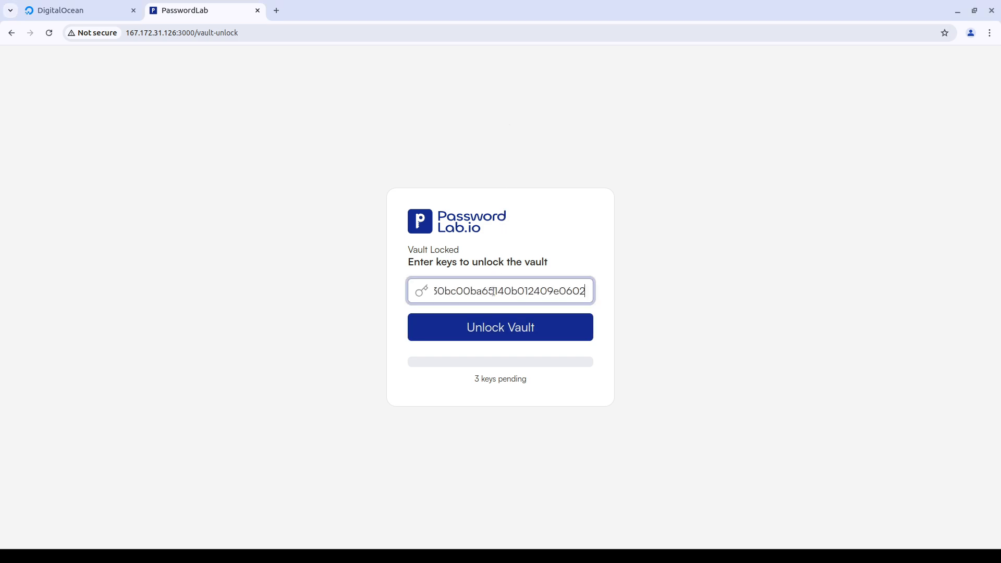
left_click(500, 323)
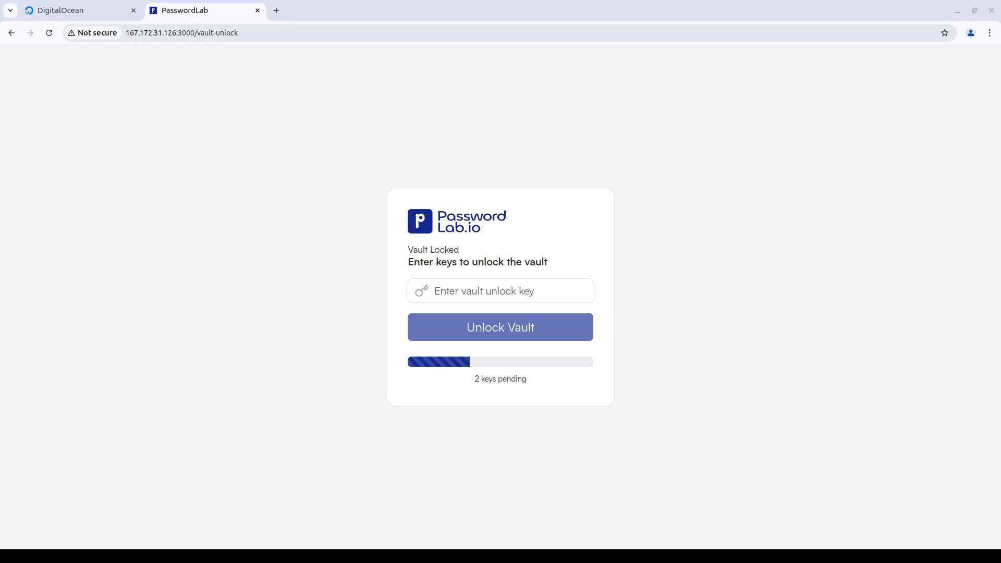
left_click(473, 288)
key("ctrl+v")
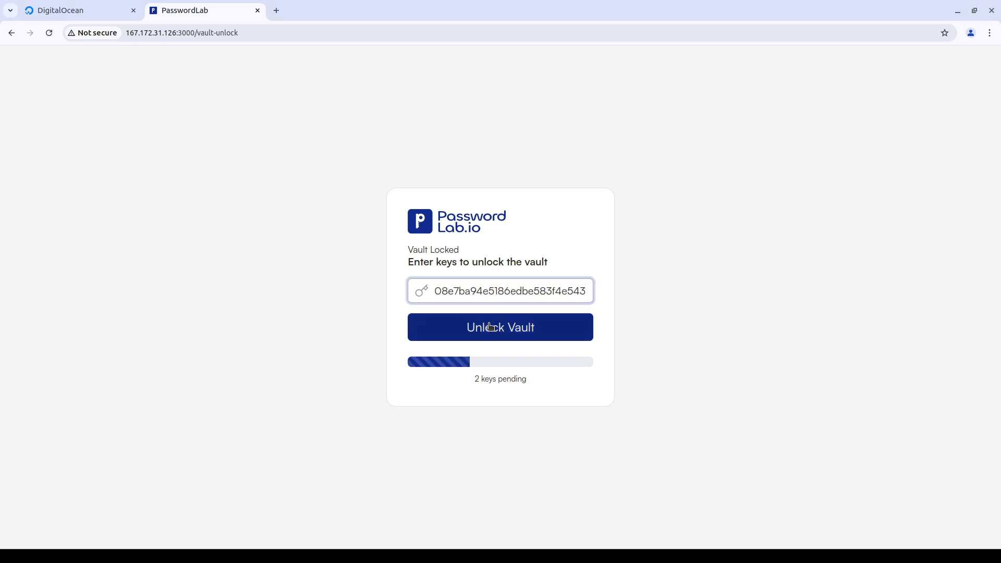
left_click(490, 327)
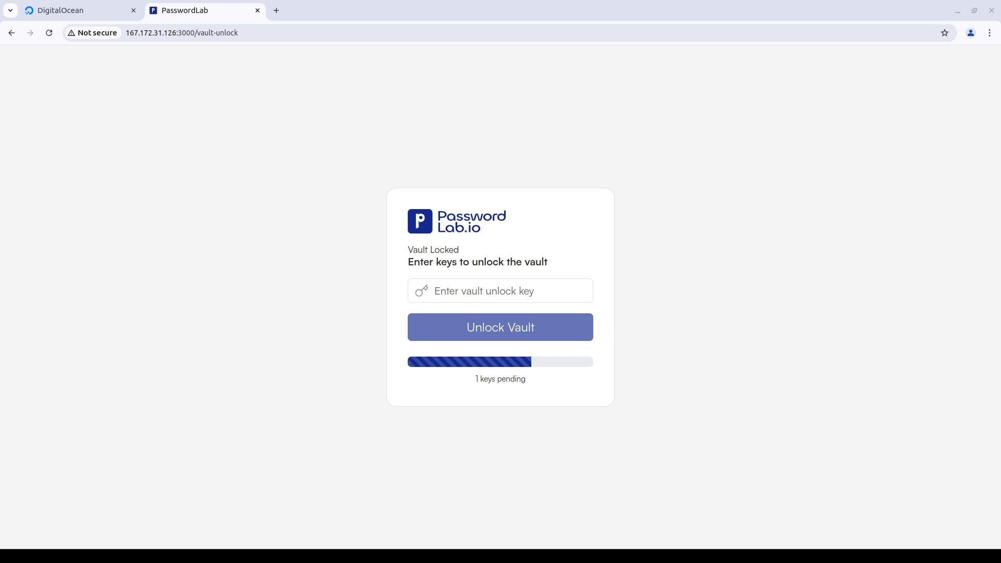
left_click(482, 298)
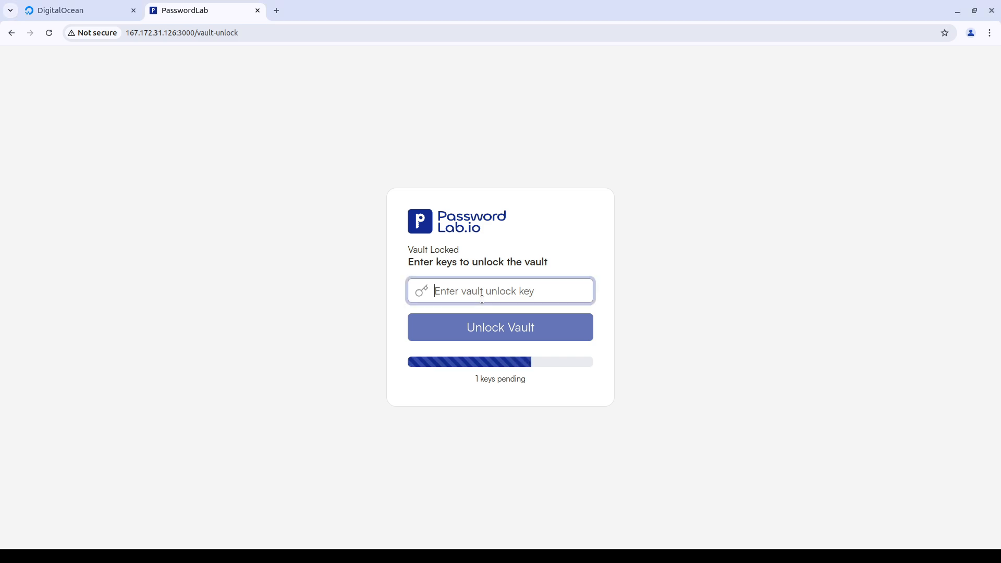
key("ctrl+v")
left_click(489, 326)
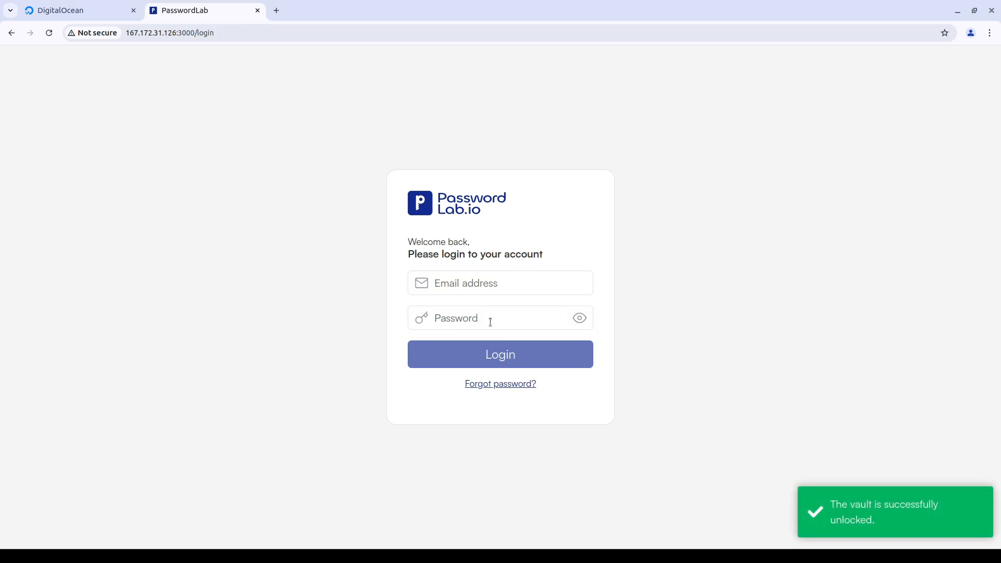
- Sign in with the admin account's email address and password
left_click(485, 287)
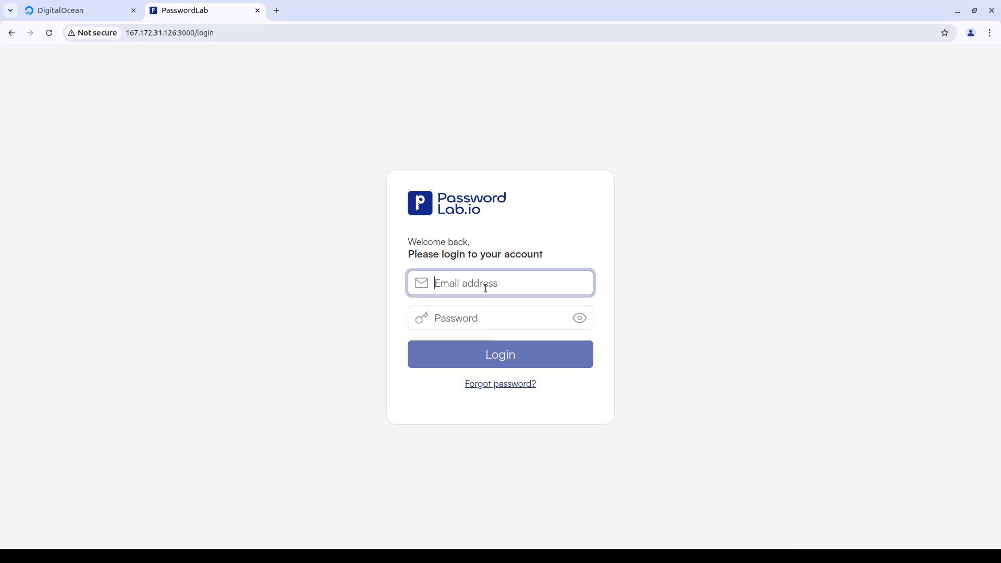
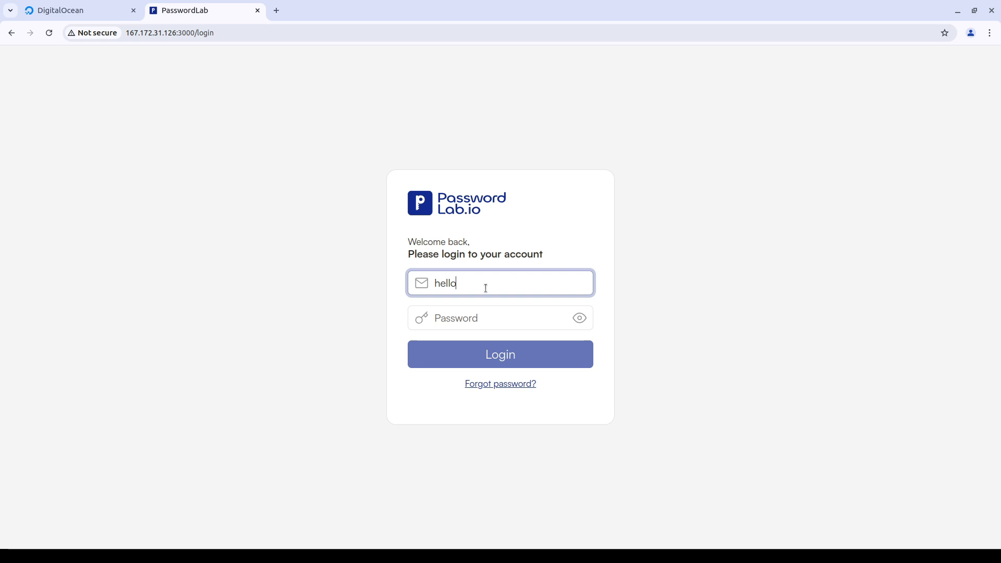
key("Tab")
type("••••")
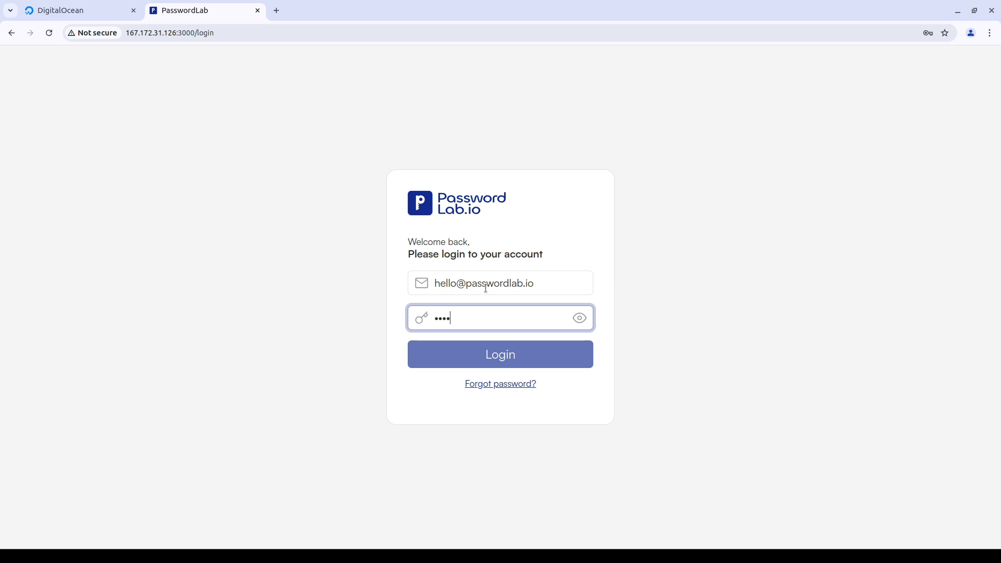
type("••••")
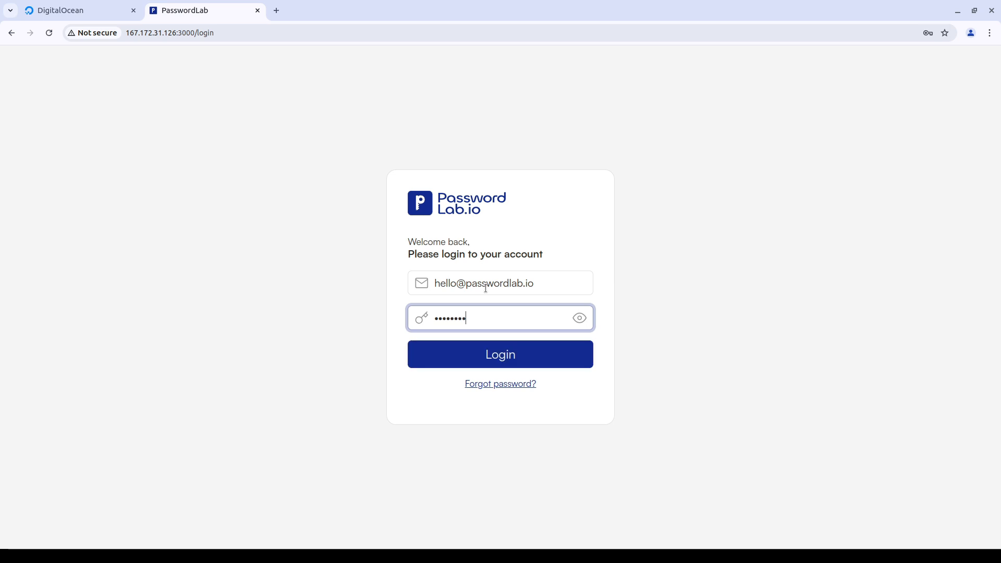
key("Return")
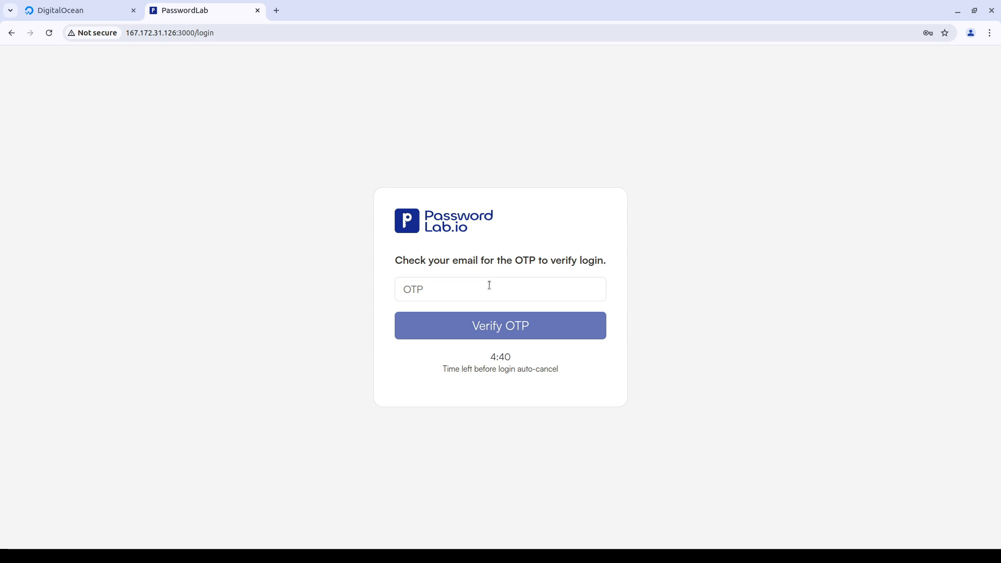
- Enter the emailed one-time code and verify it
left_click(489, 285)
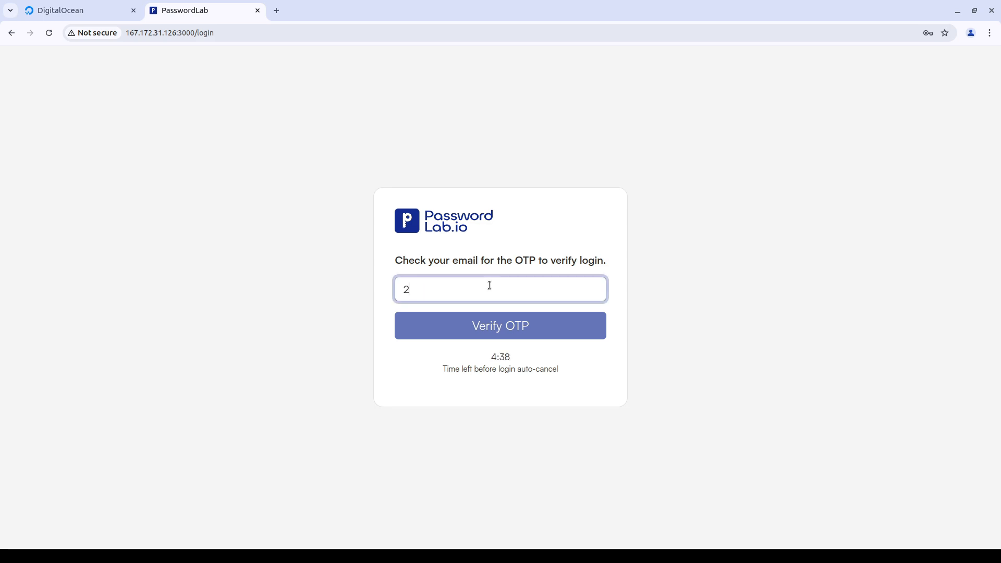
left_click(499, 330)
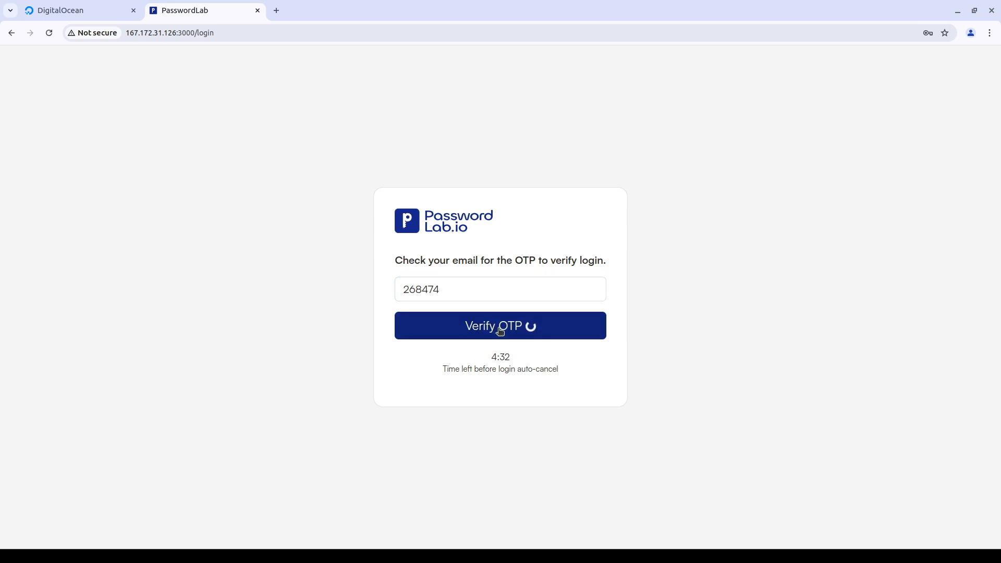